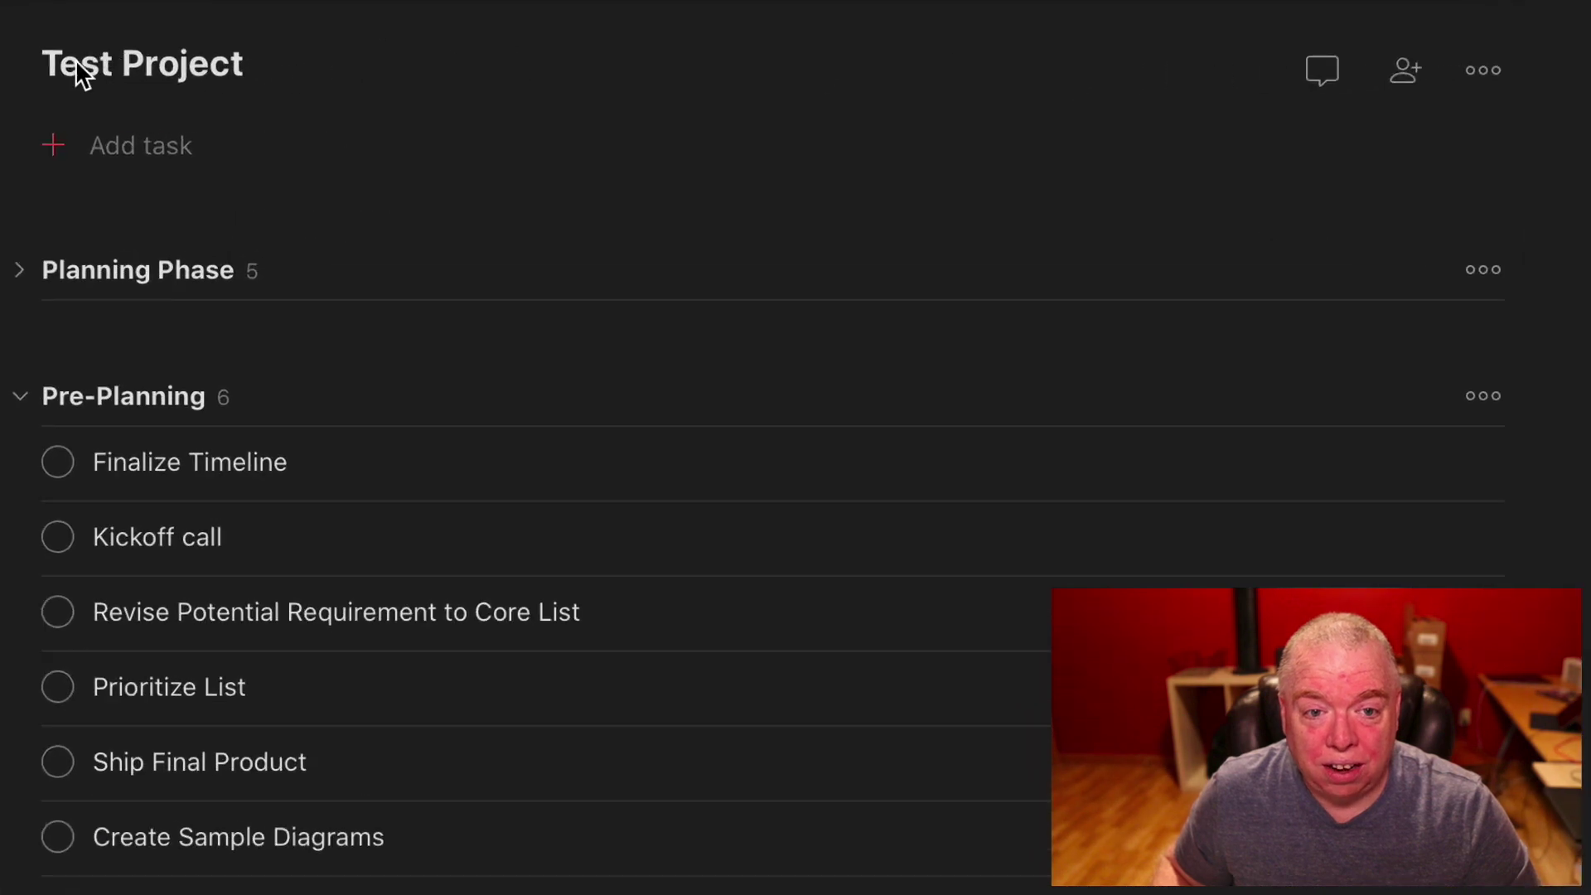
Show Test Project as a board and widen the window so more sections fit.
click(1488, 69)
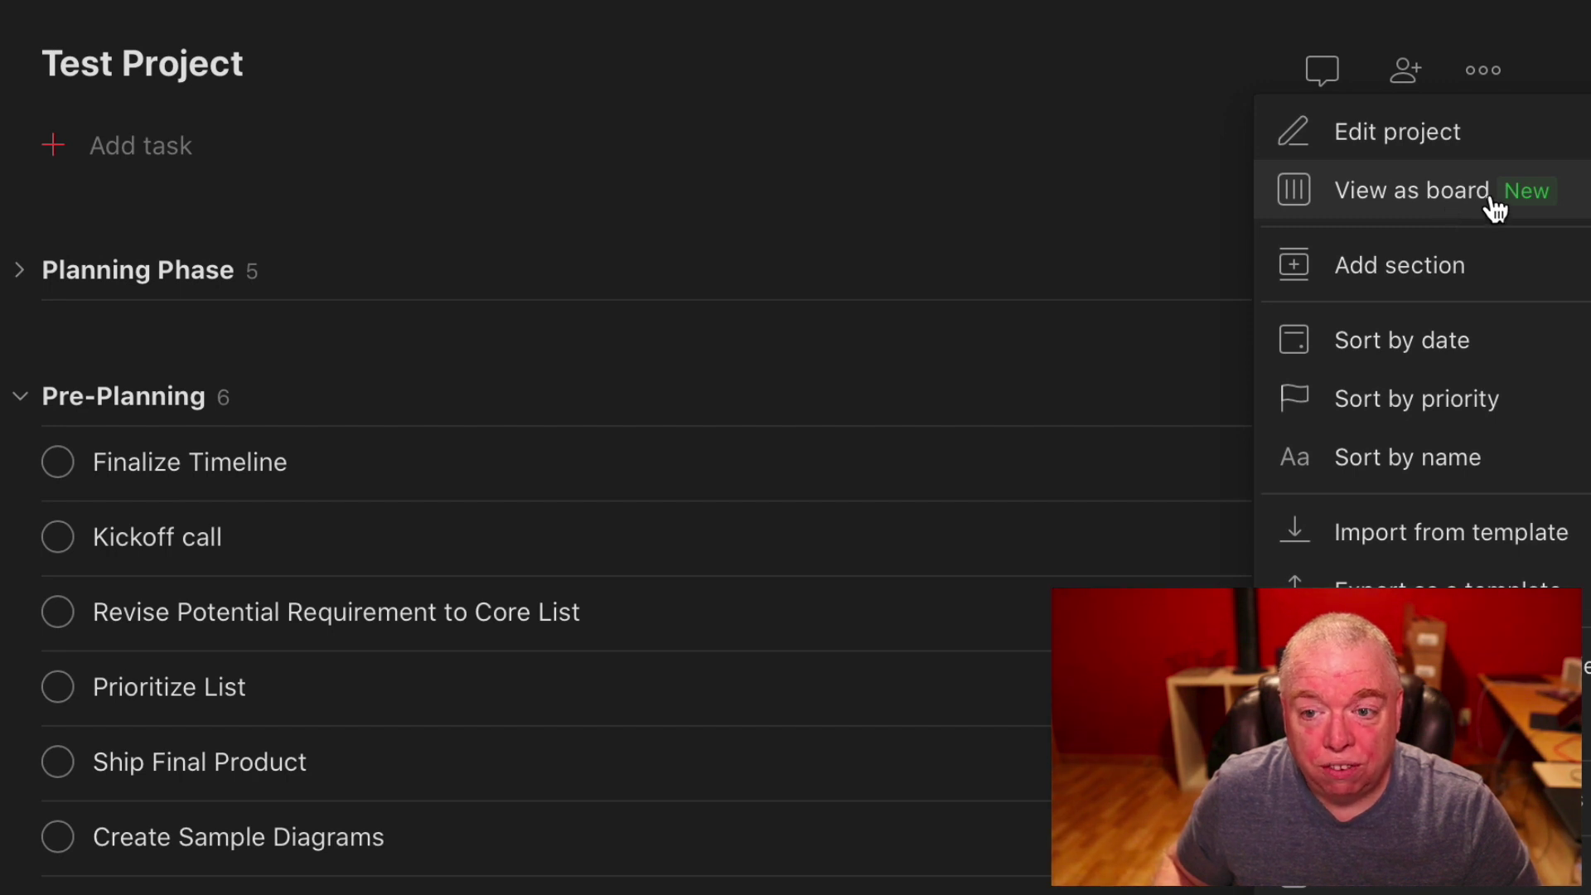
click(1142, 3)
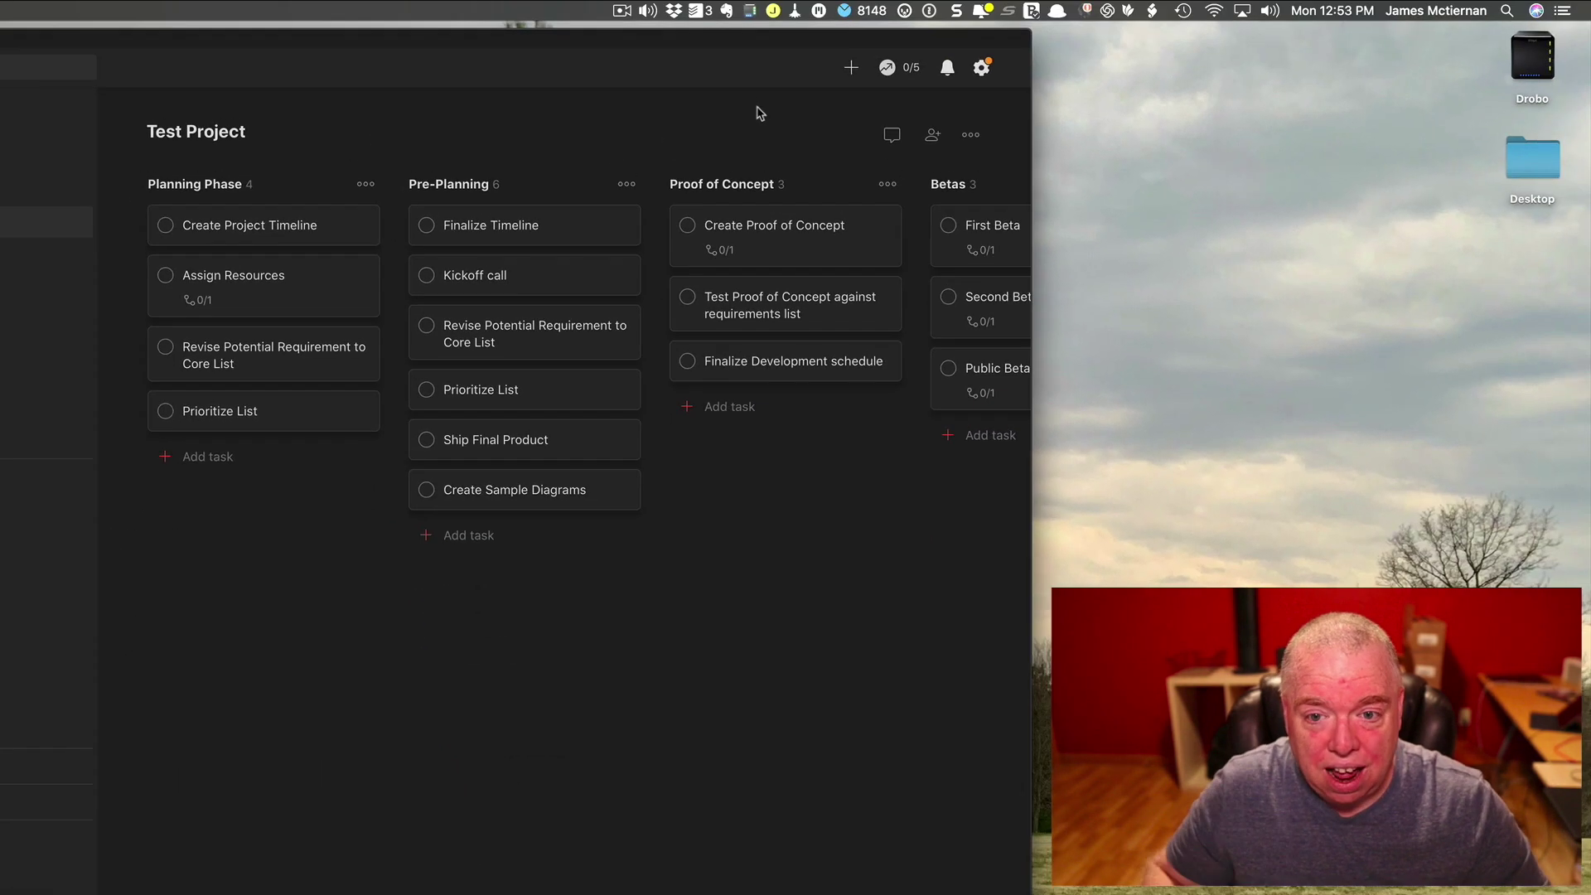
drag(722, 48, 598, 28)
drag(898, 136, 1558, 136)
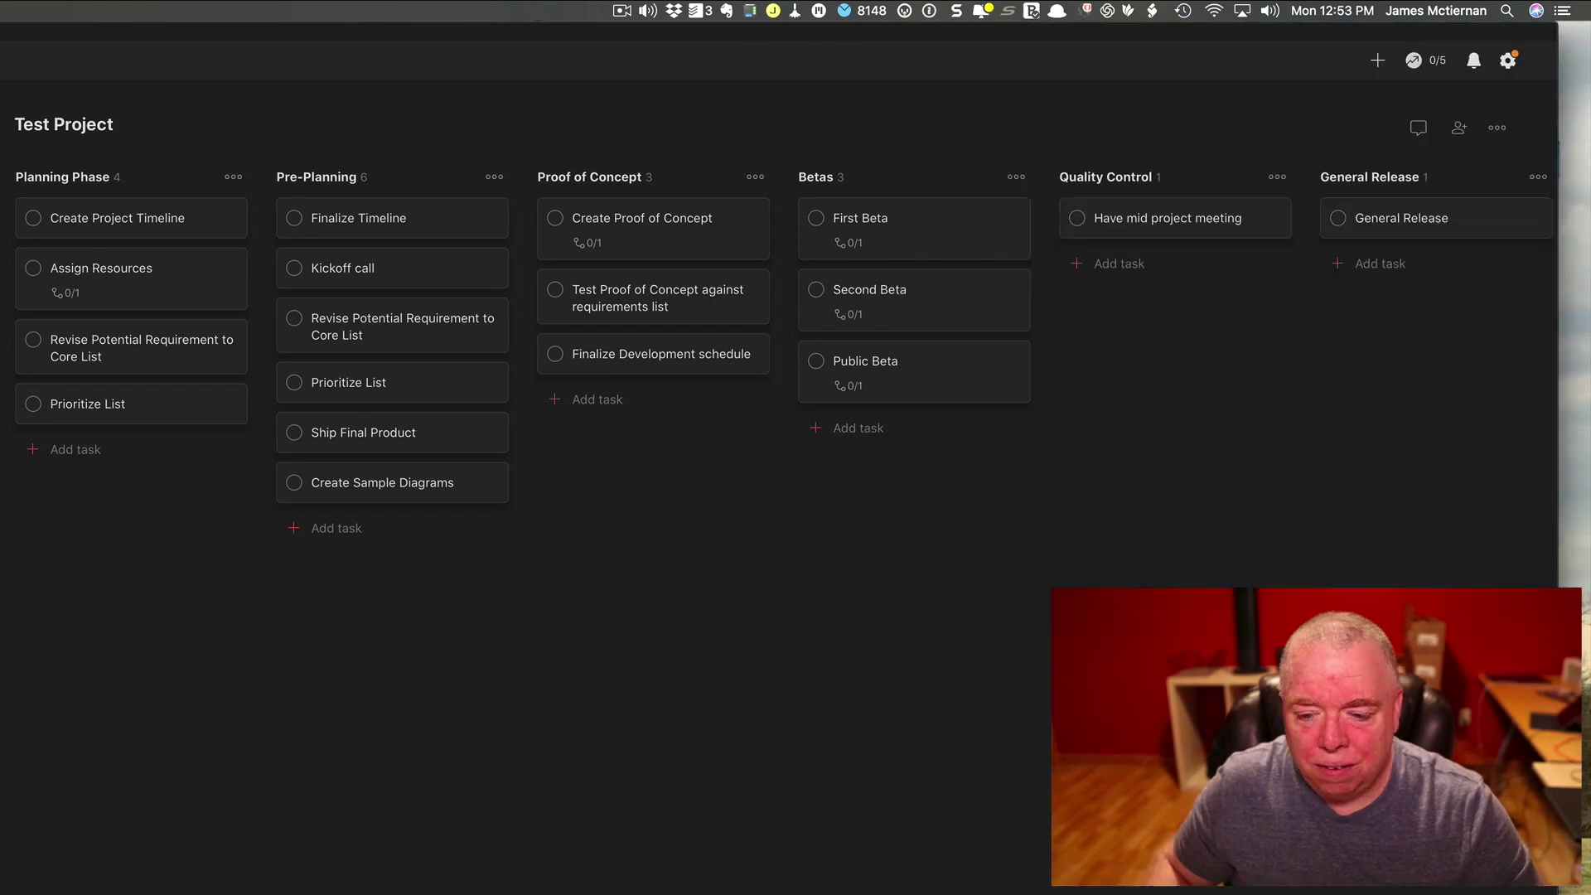
Add a section named Test Section at the end of the board and move it between Betas and Quality Control.
scroll(779, 353, right, 10)
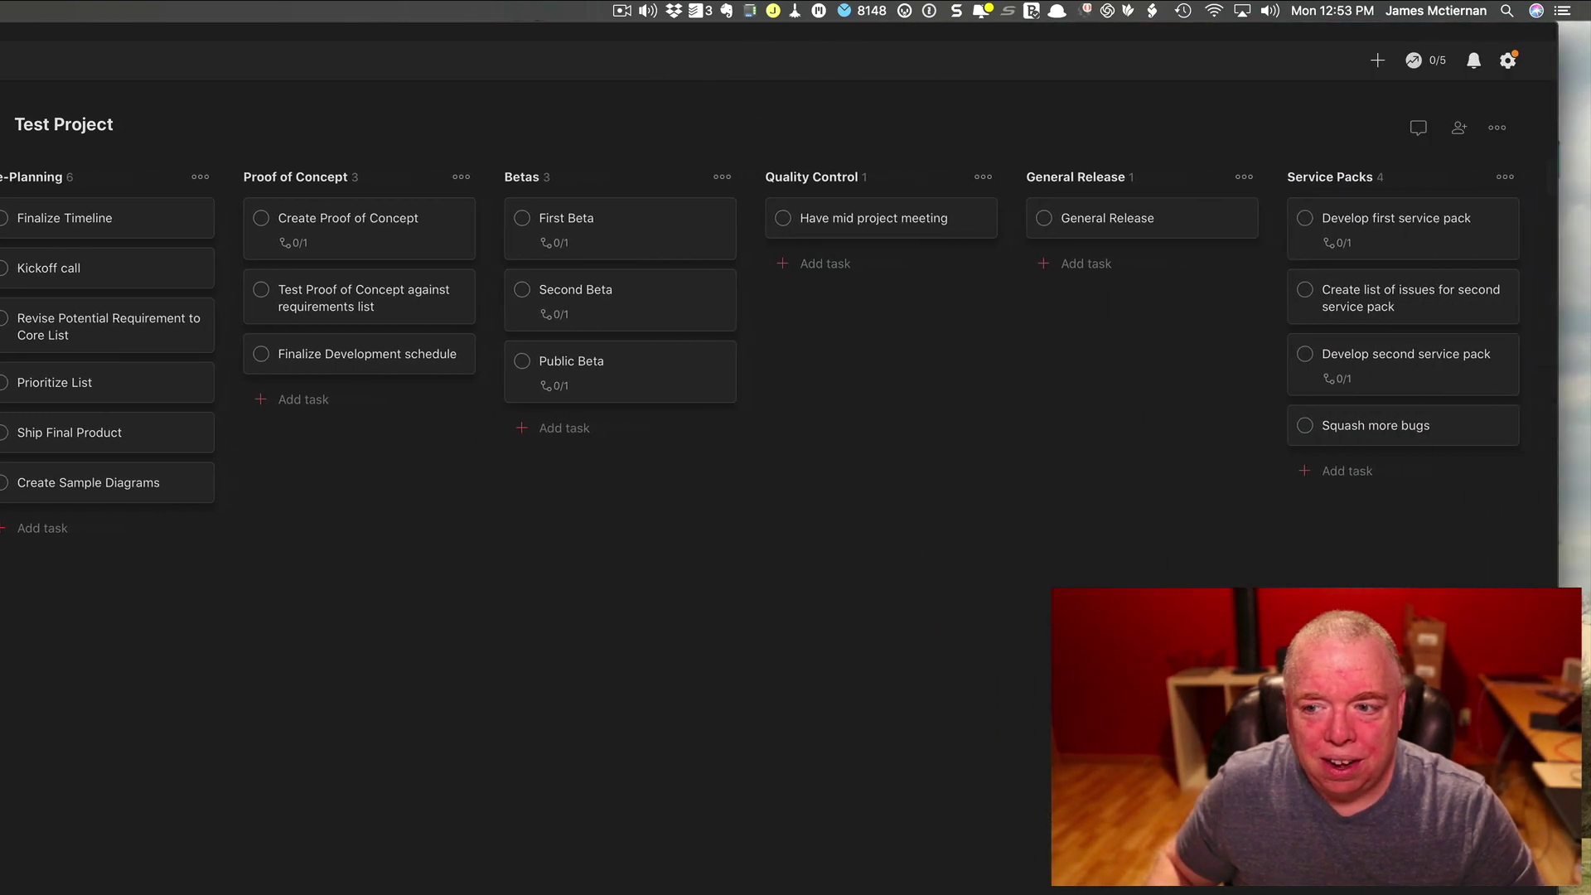
scroll(779, 353, left, 10)
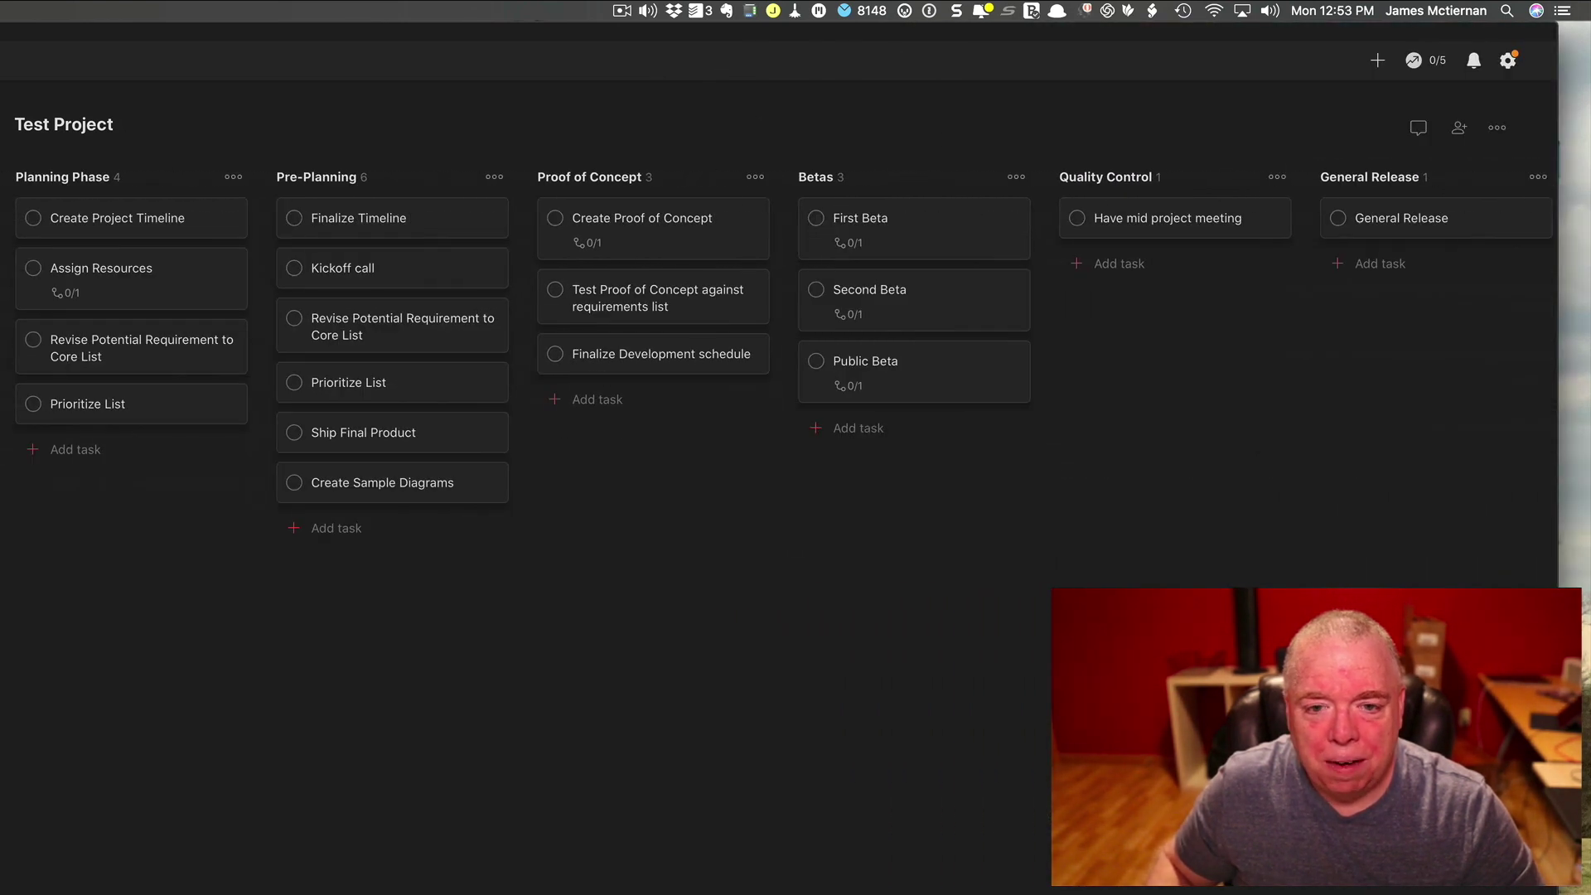
scroll(779, 353, right, 10)
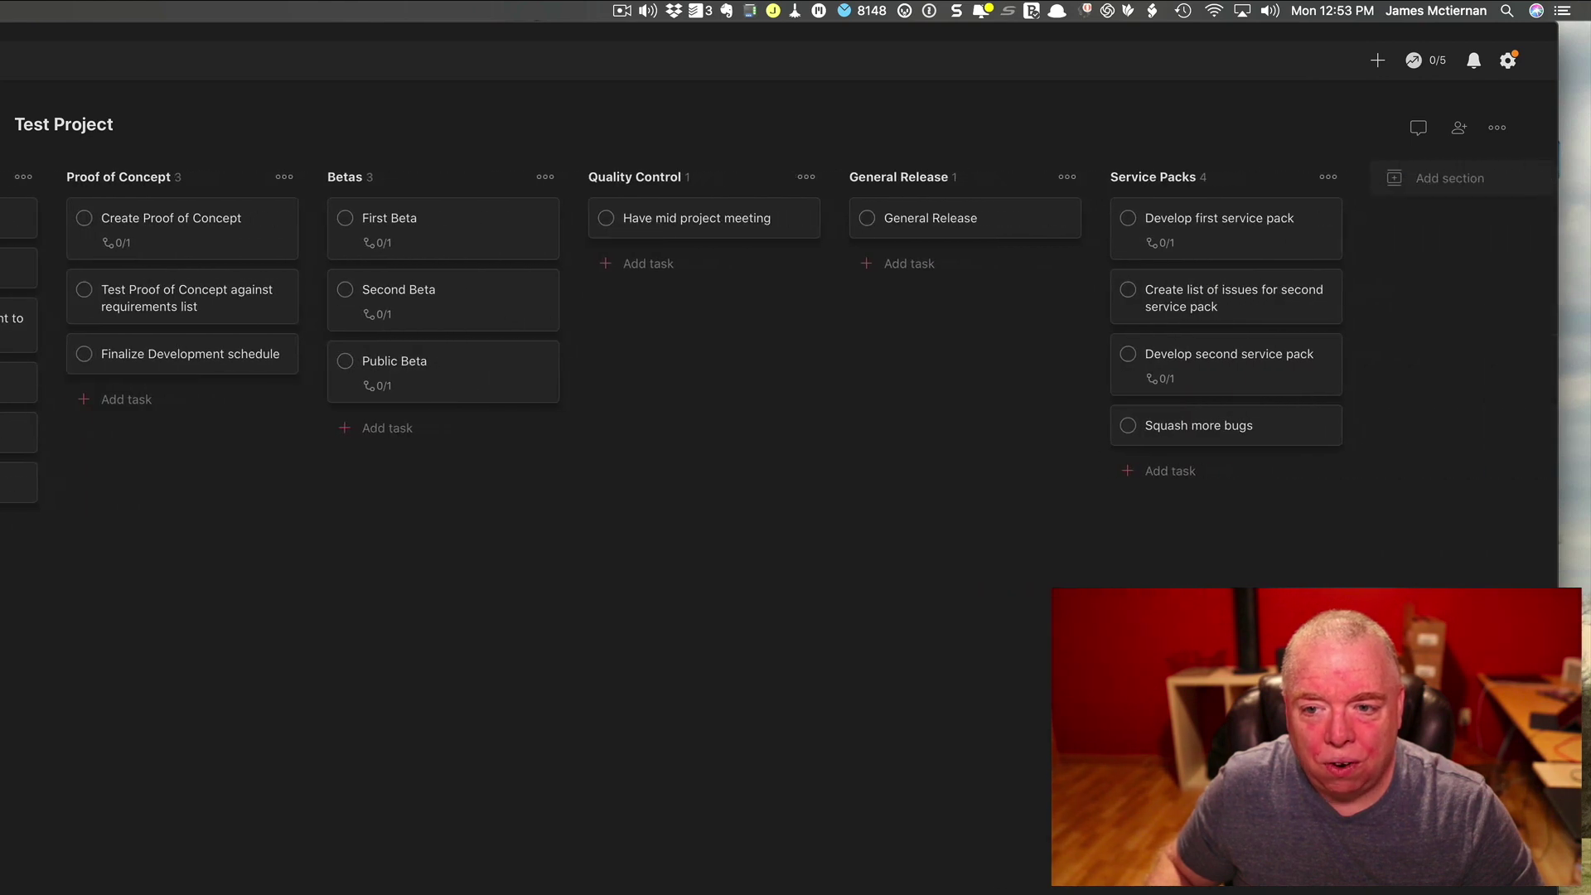
scroll(779, 353, right, 1)
scroll(779, 353, left, 7)
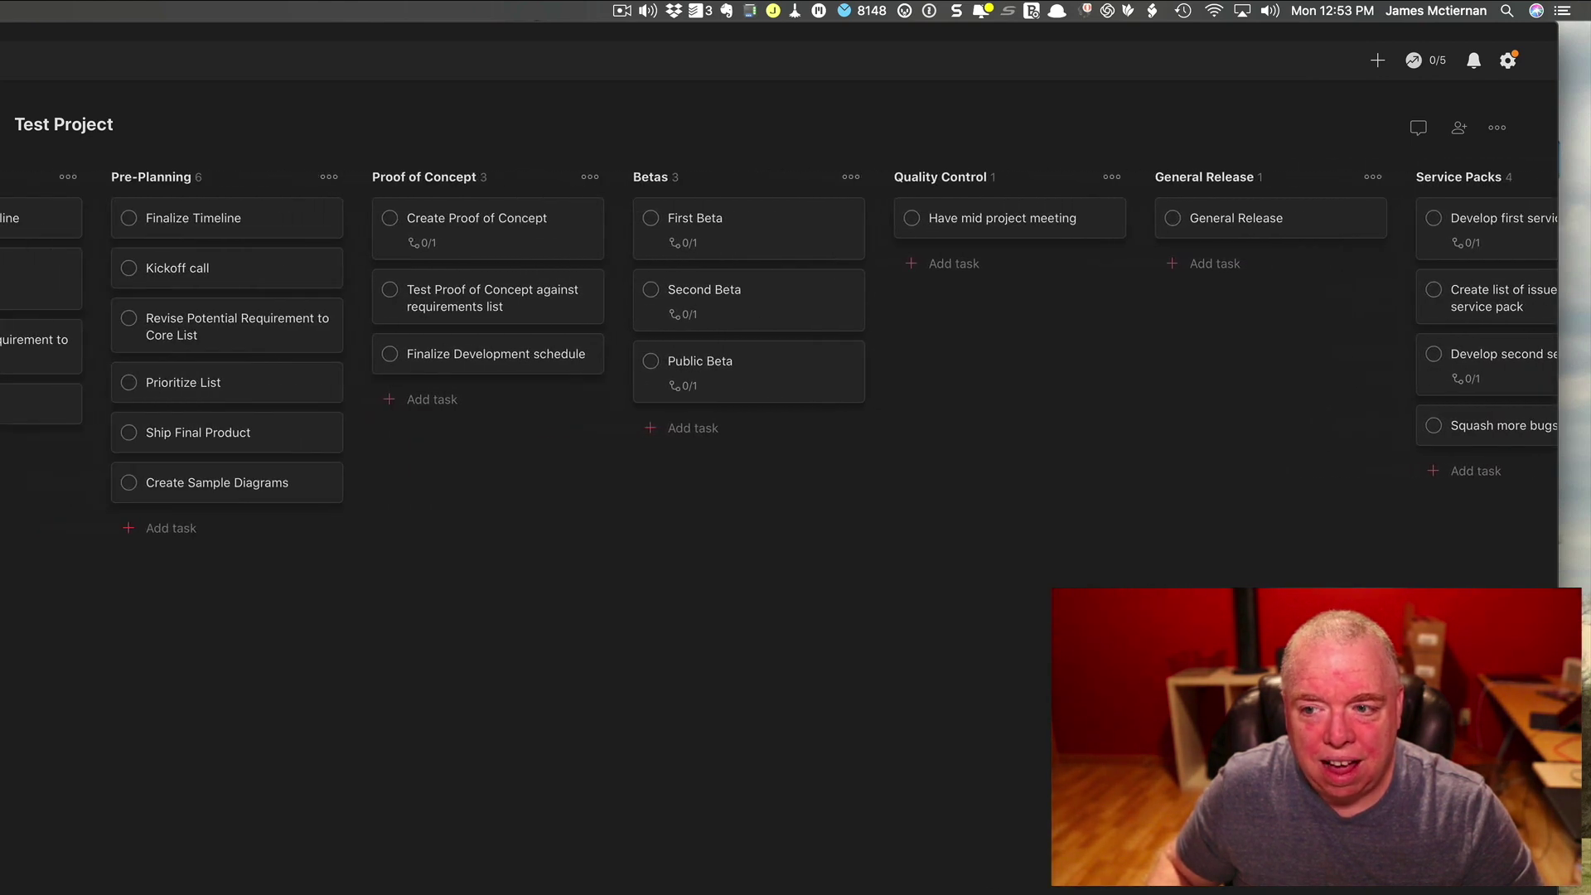
scroll(779, 353, right, 7)
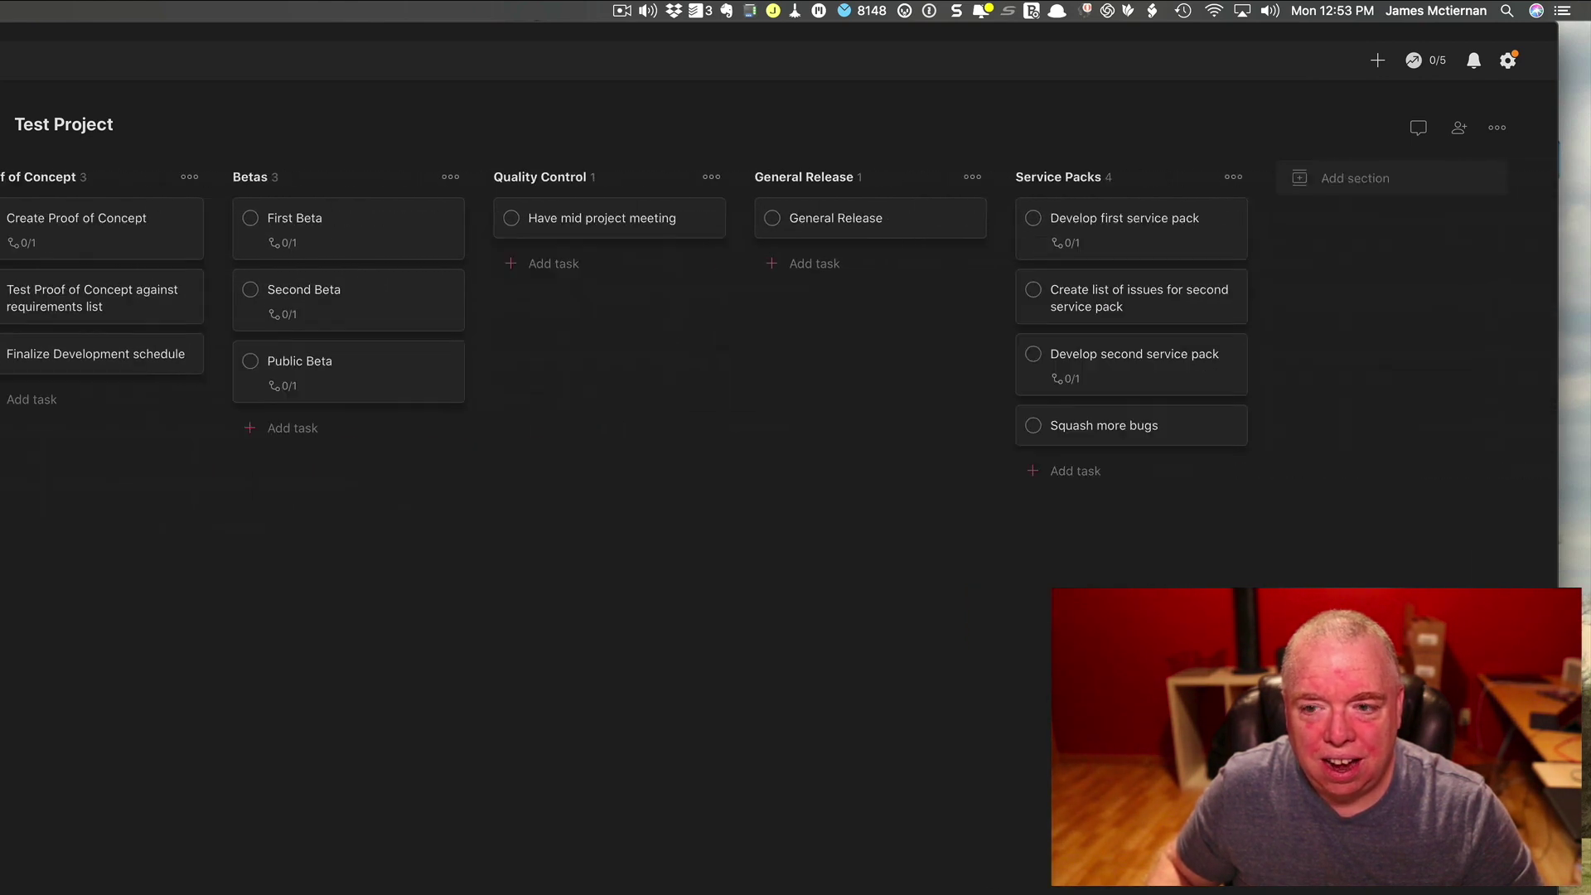
click(1344, 185)
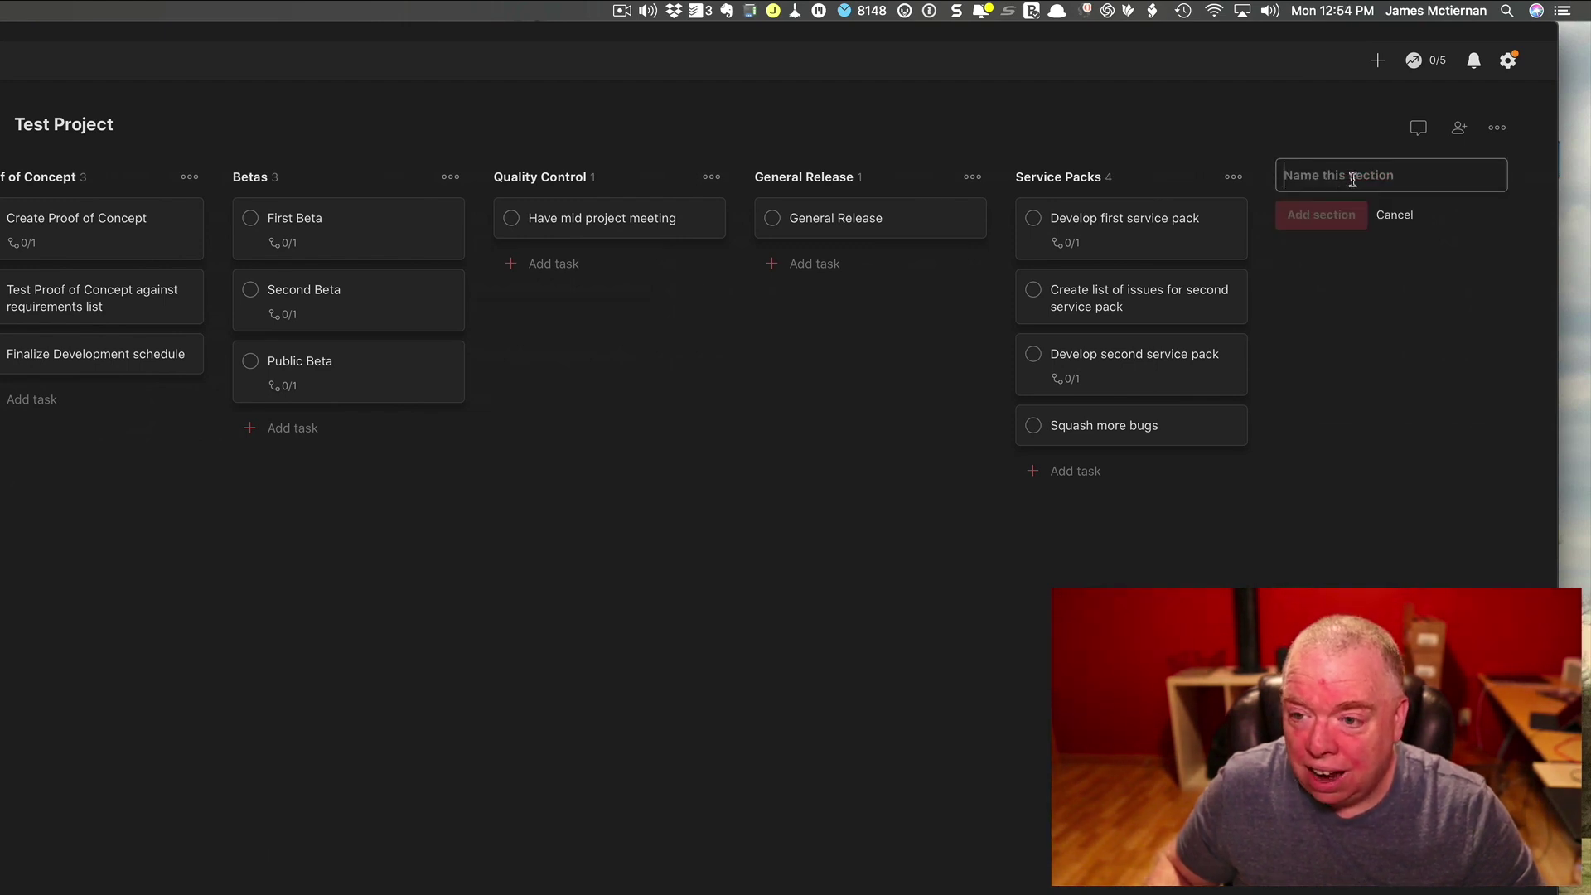
text(Test Section)
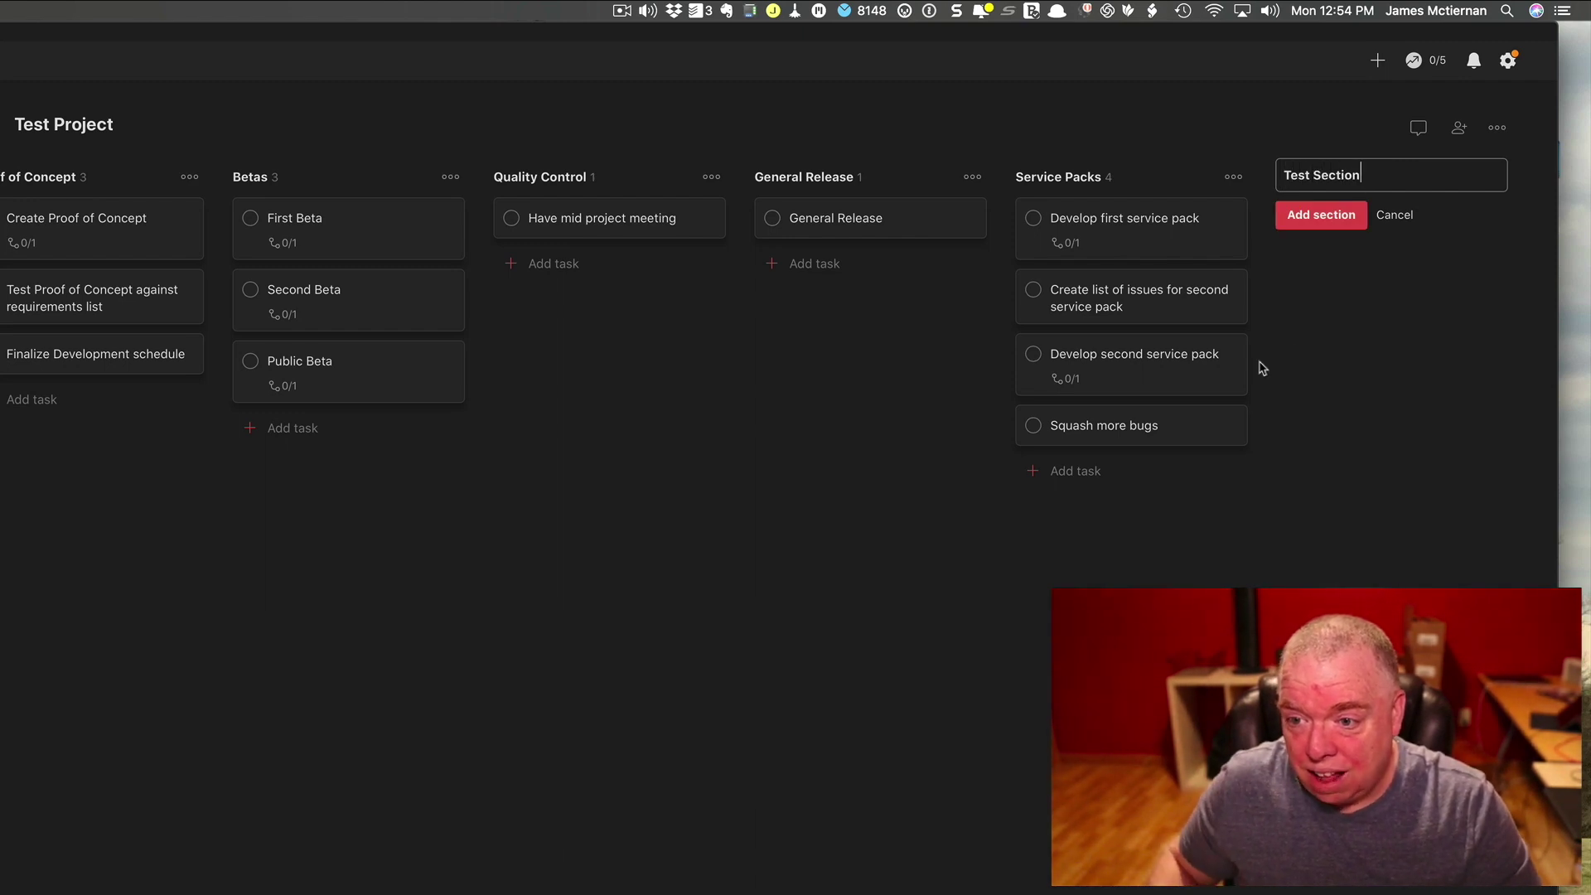
click(1324, 220)
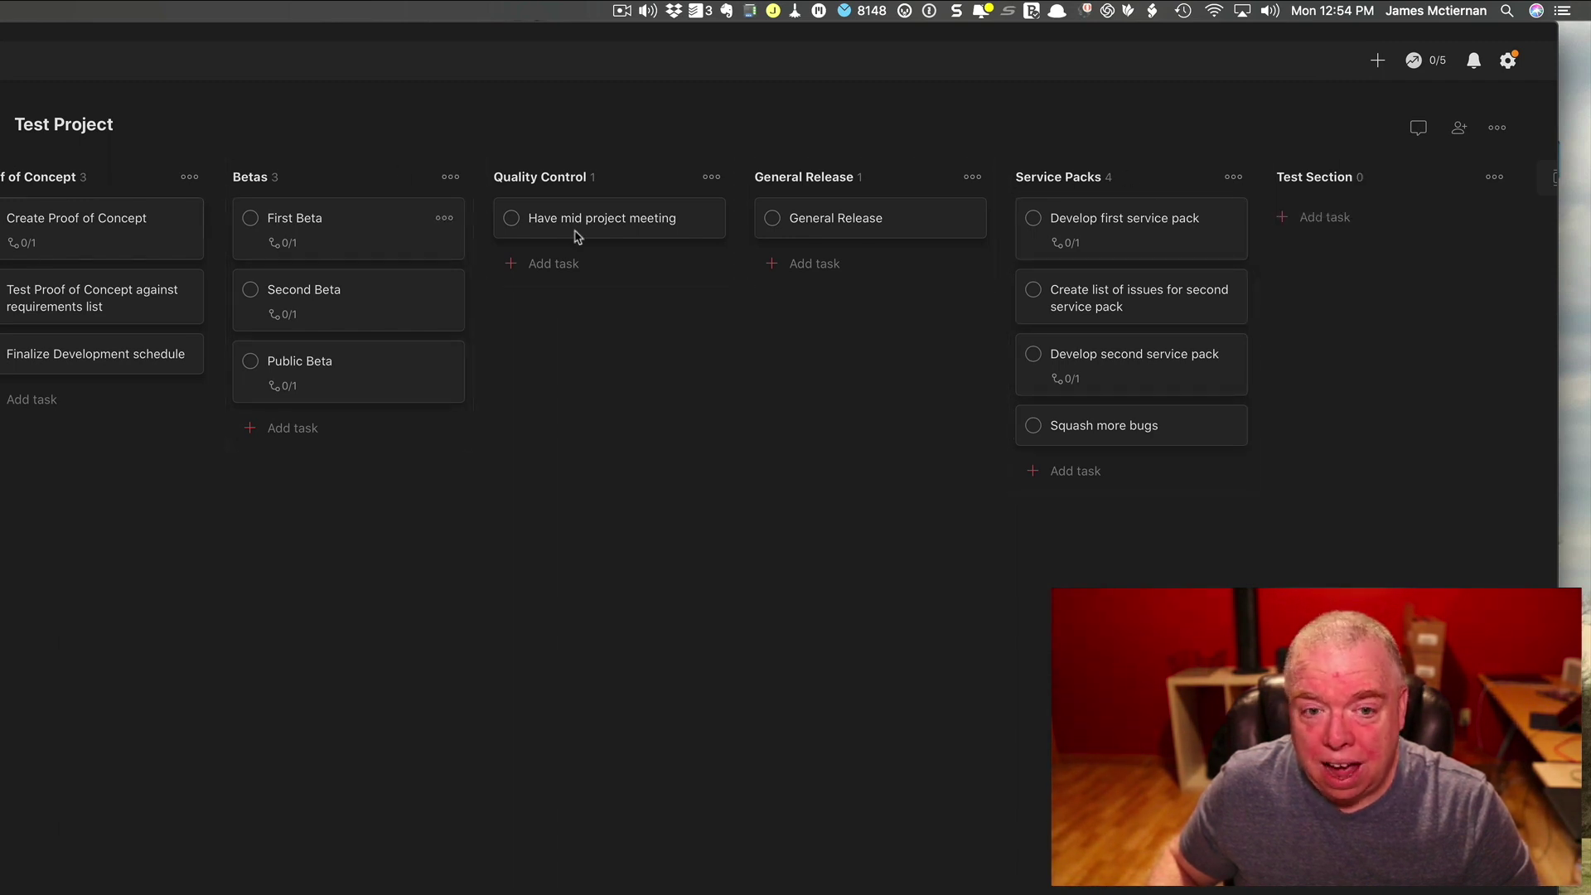
drag(1319, 179, 538, 195)
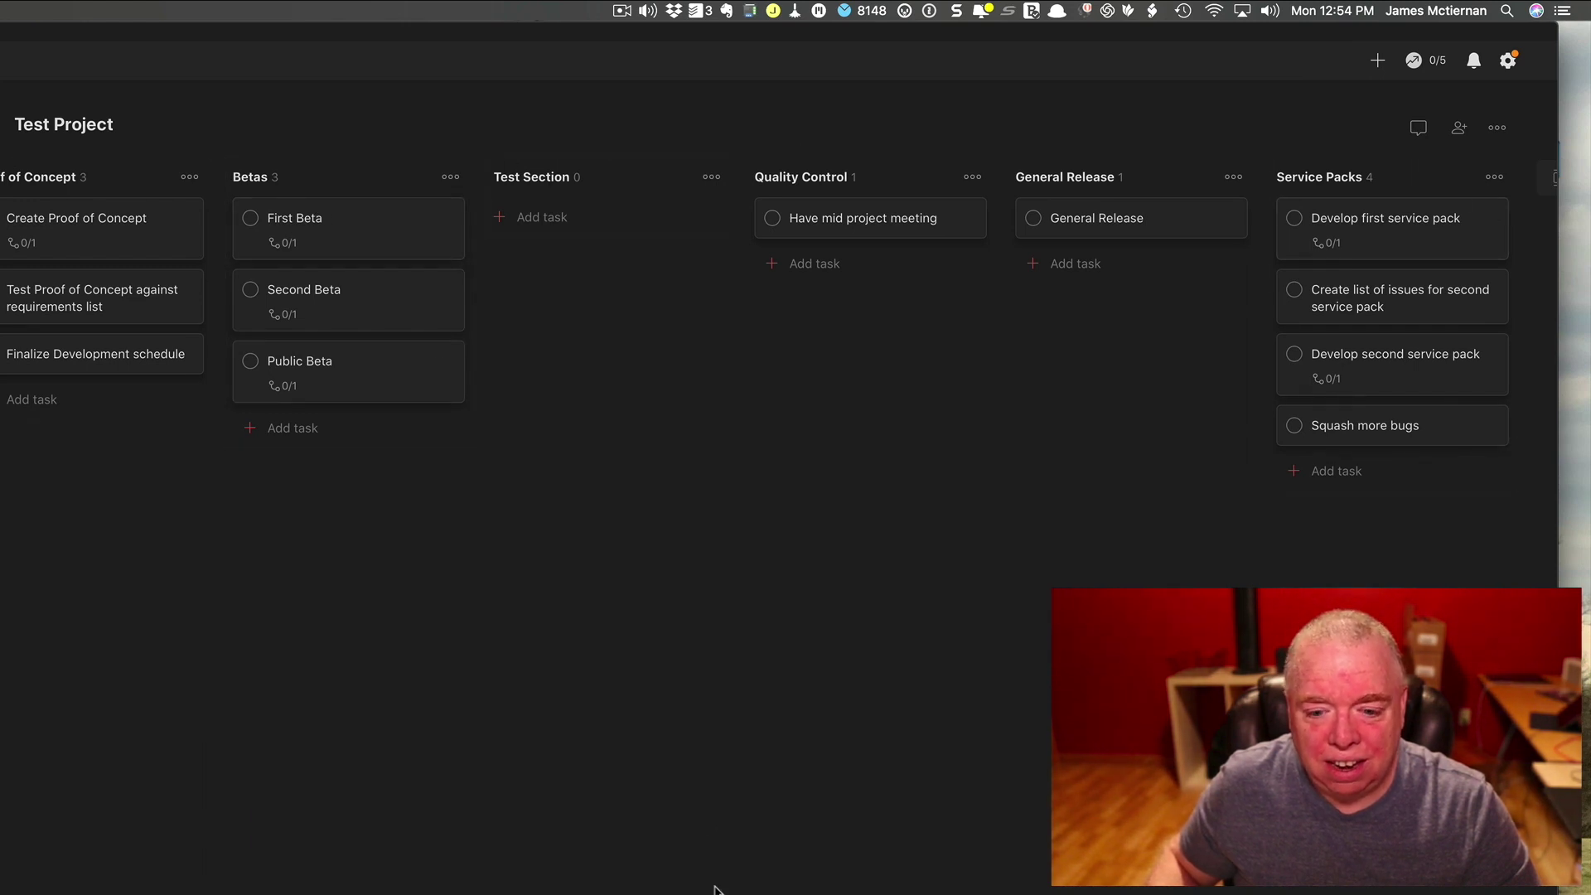
View the project as a list to check the position of Test Section, and return to board view.
click(1497, 128)
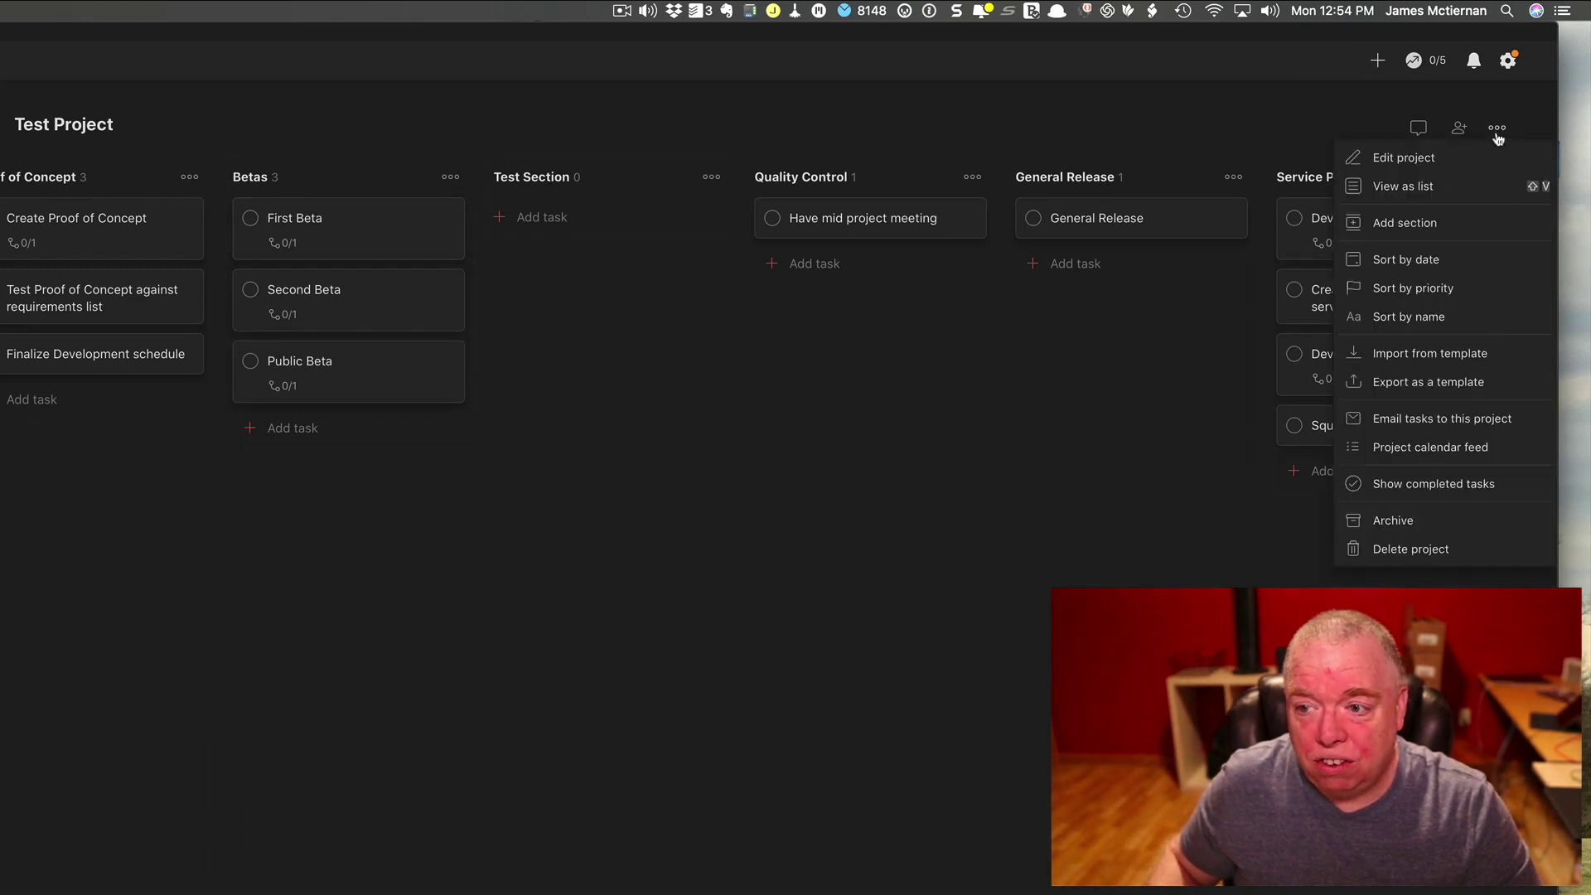
click(1419, 185)
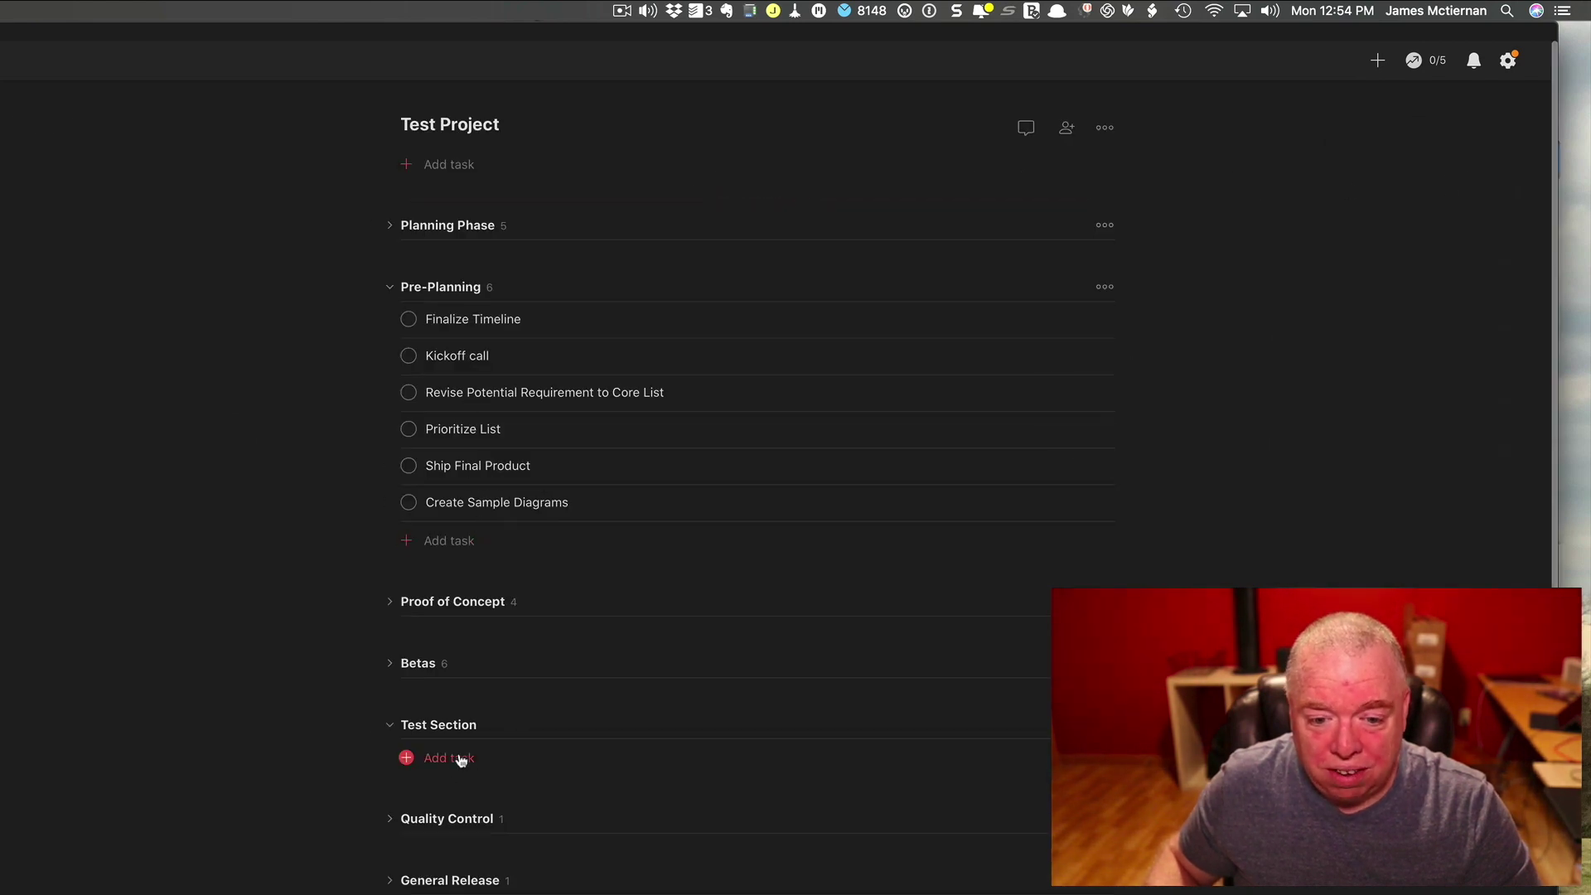
mouse_move(479, 808)
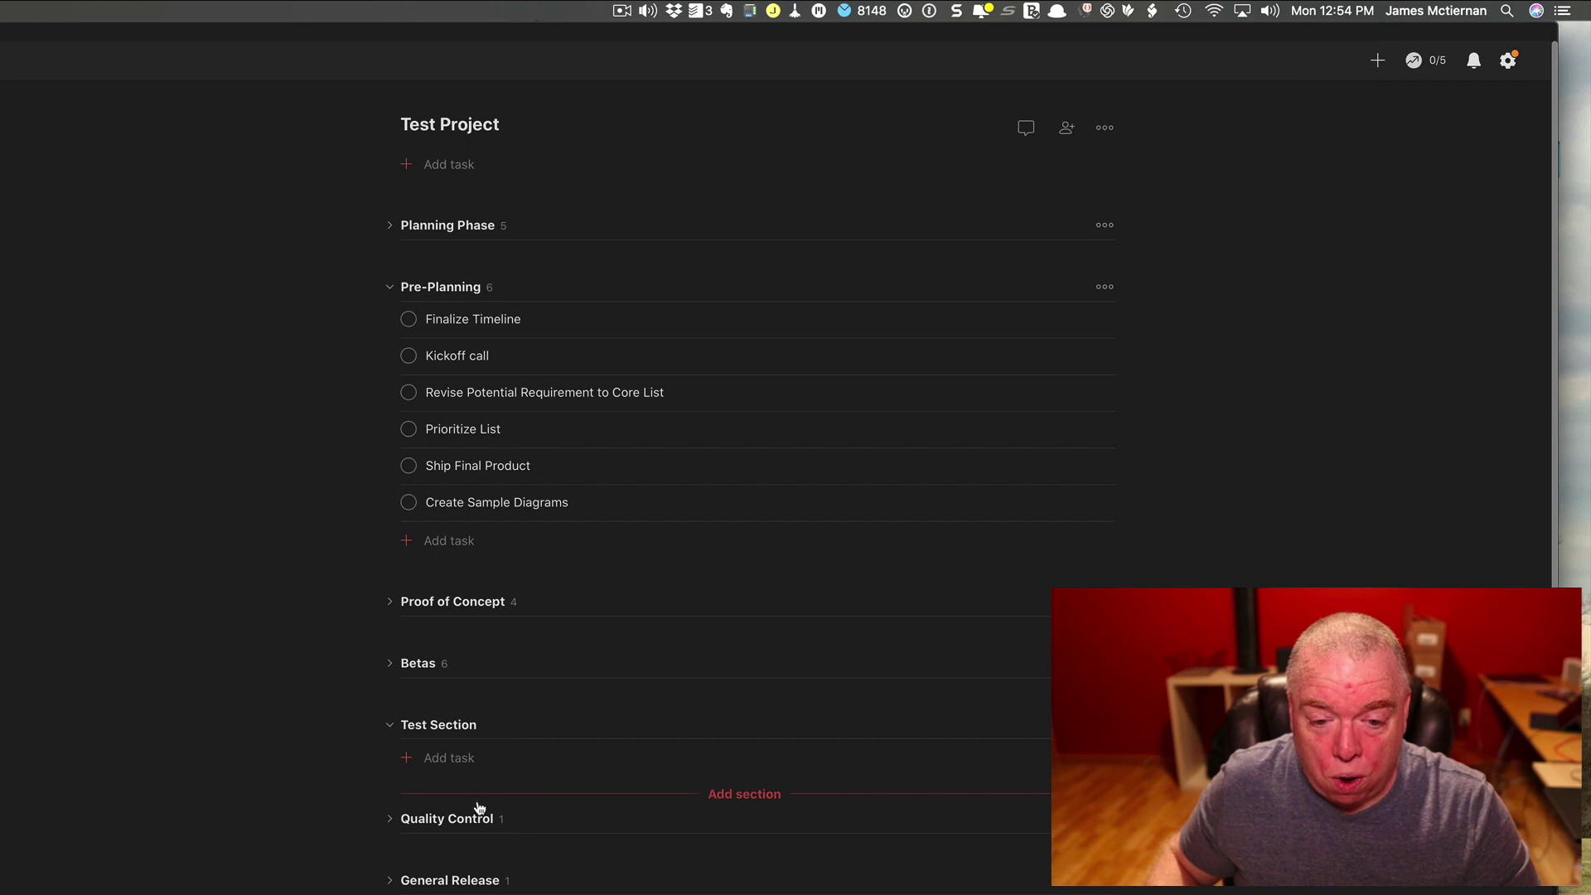
click(1104, 127)
click(1098, 183)
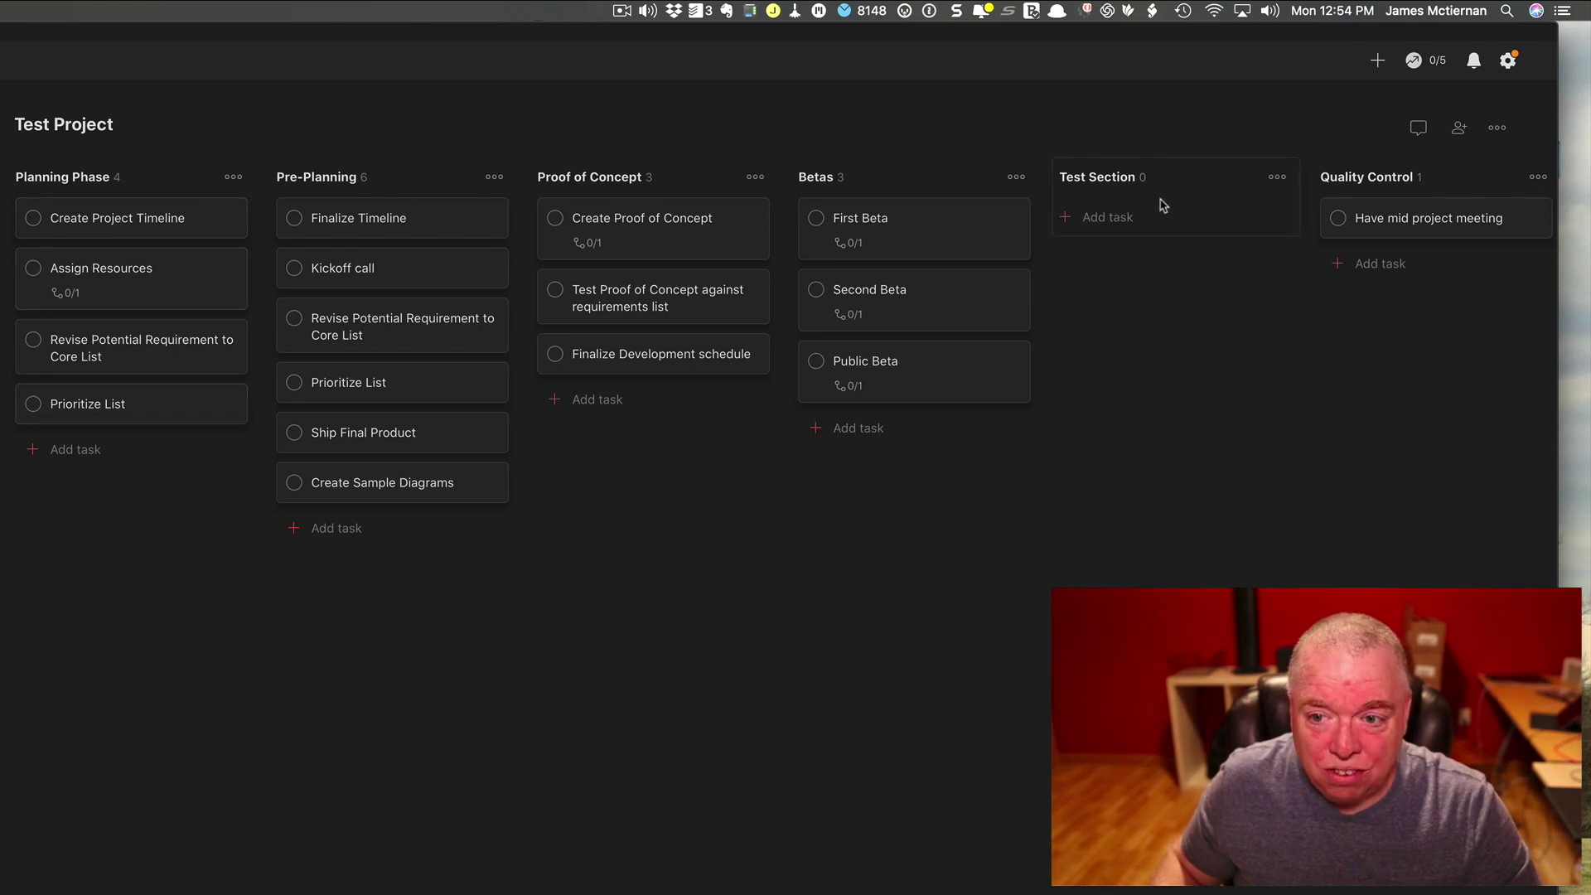
Add a task named "Test Task for Test Section" to Test Section and close the empty task entry.
click(1103, 219)
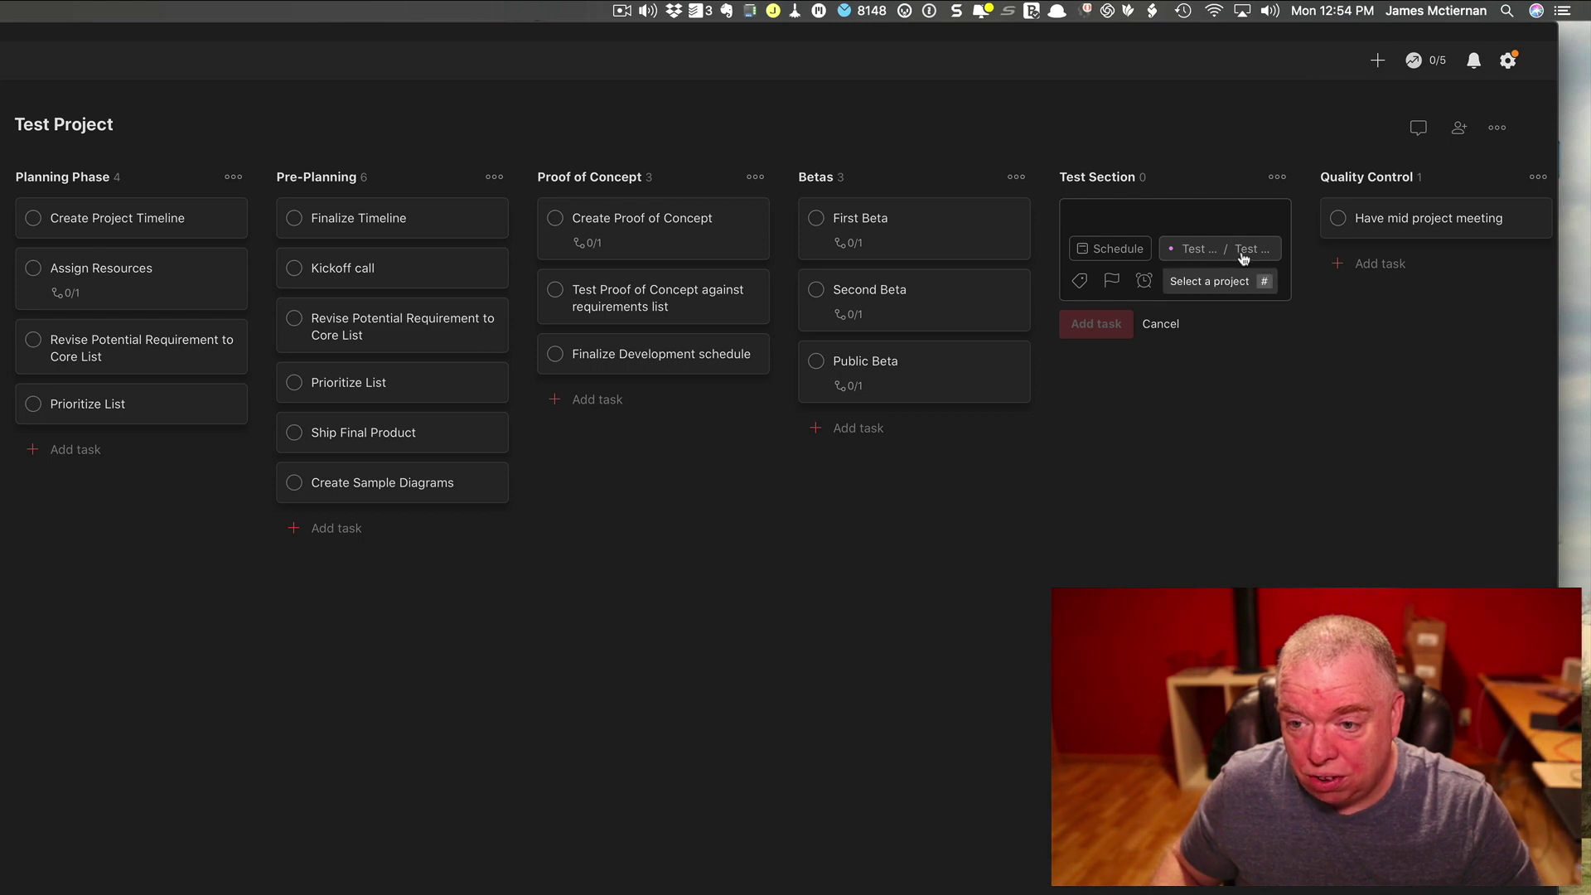
text(Test Task)
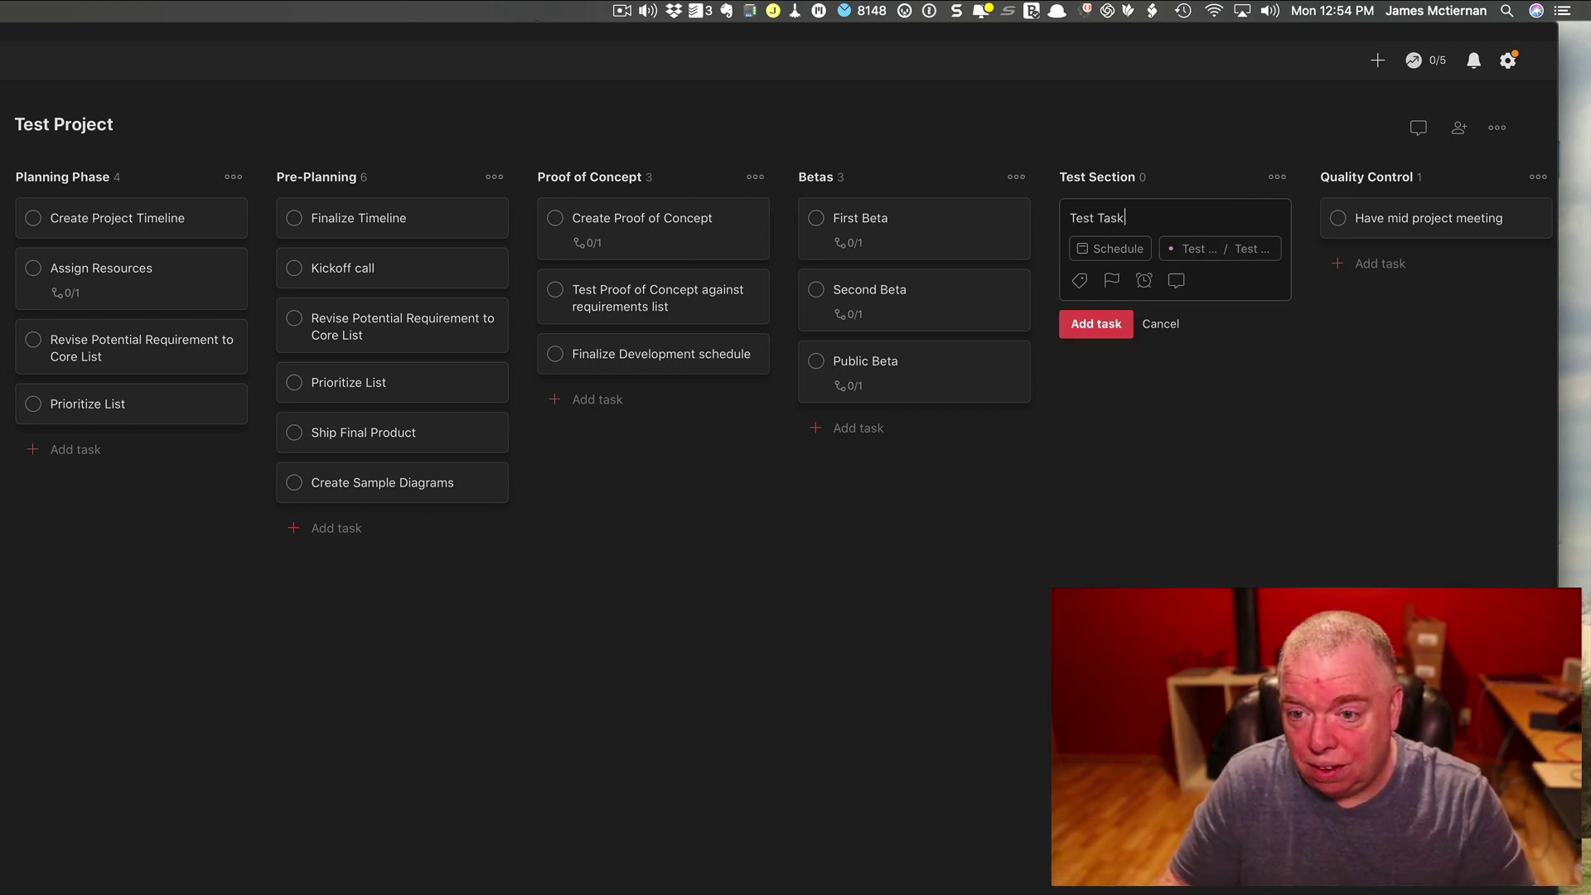
text( for Test Section)
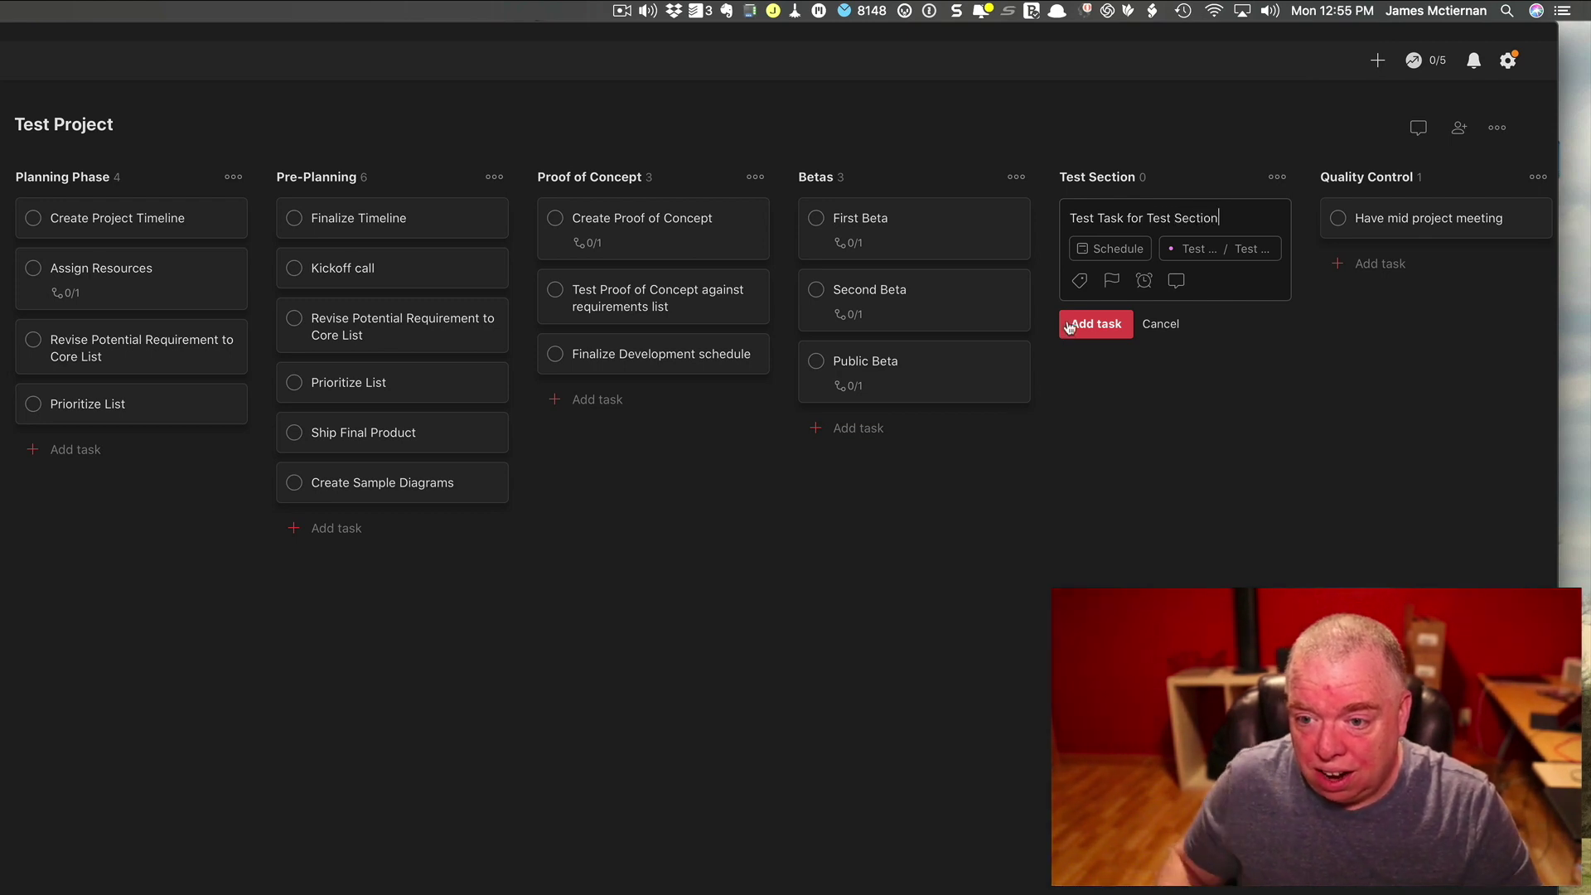
click(1069, 327)
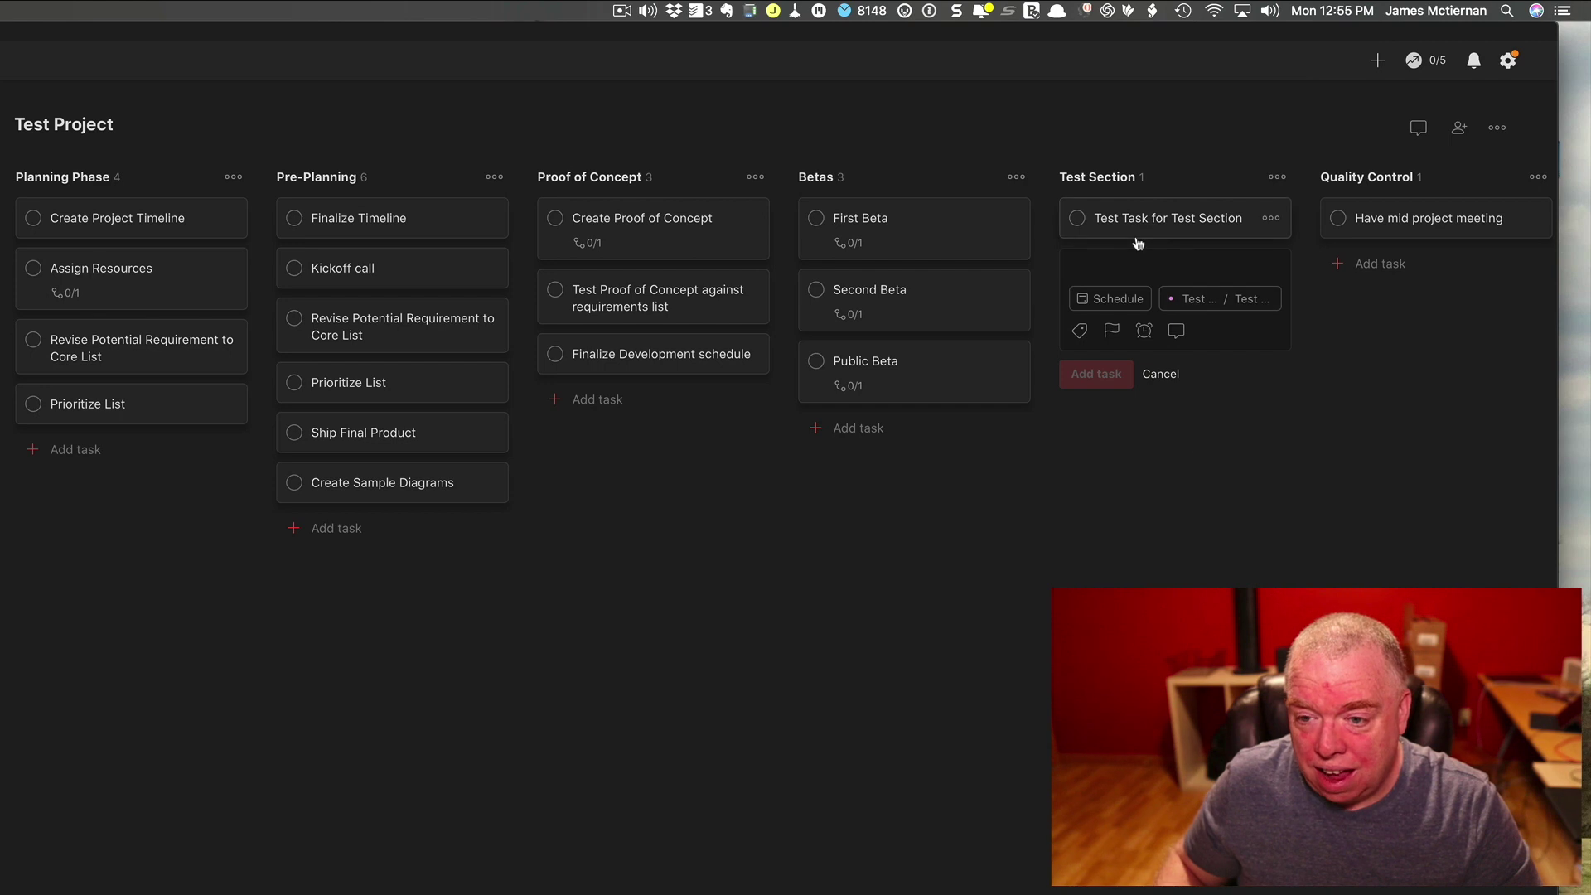
click(1160, 374)
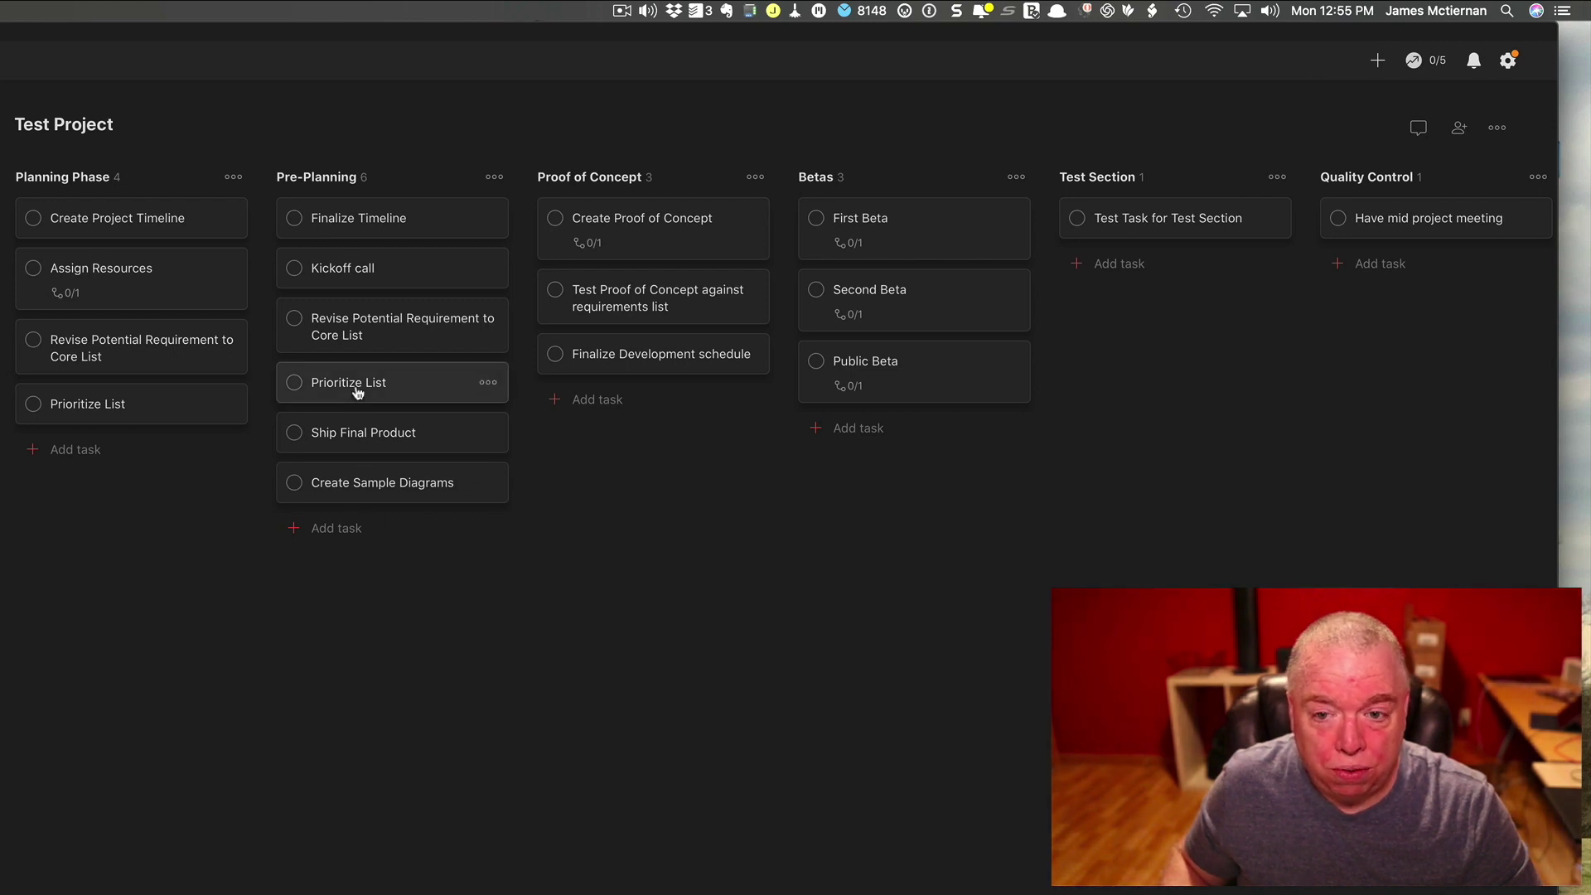
Move the Prioritize List task from Pre-Planning to the start of Proof of Concept and show the project as a list.
drag(360, 392, 625, 224)
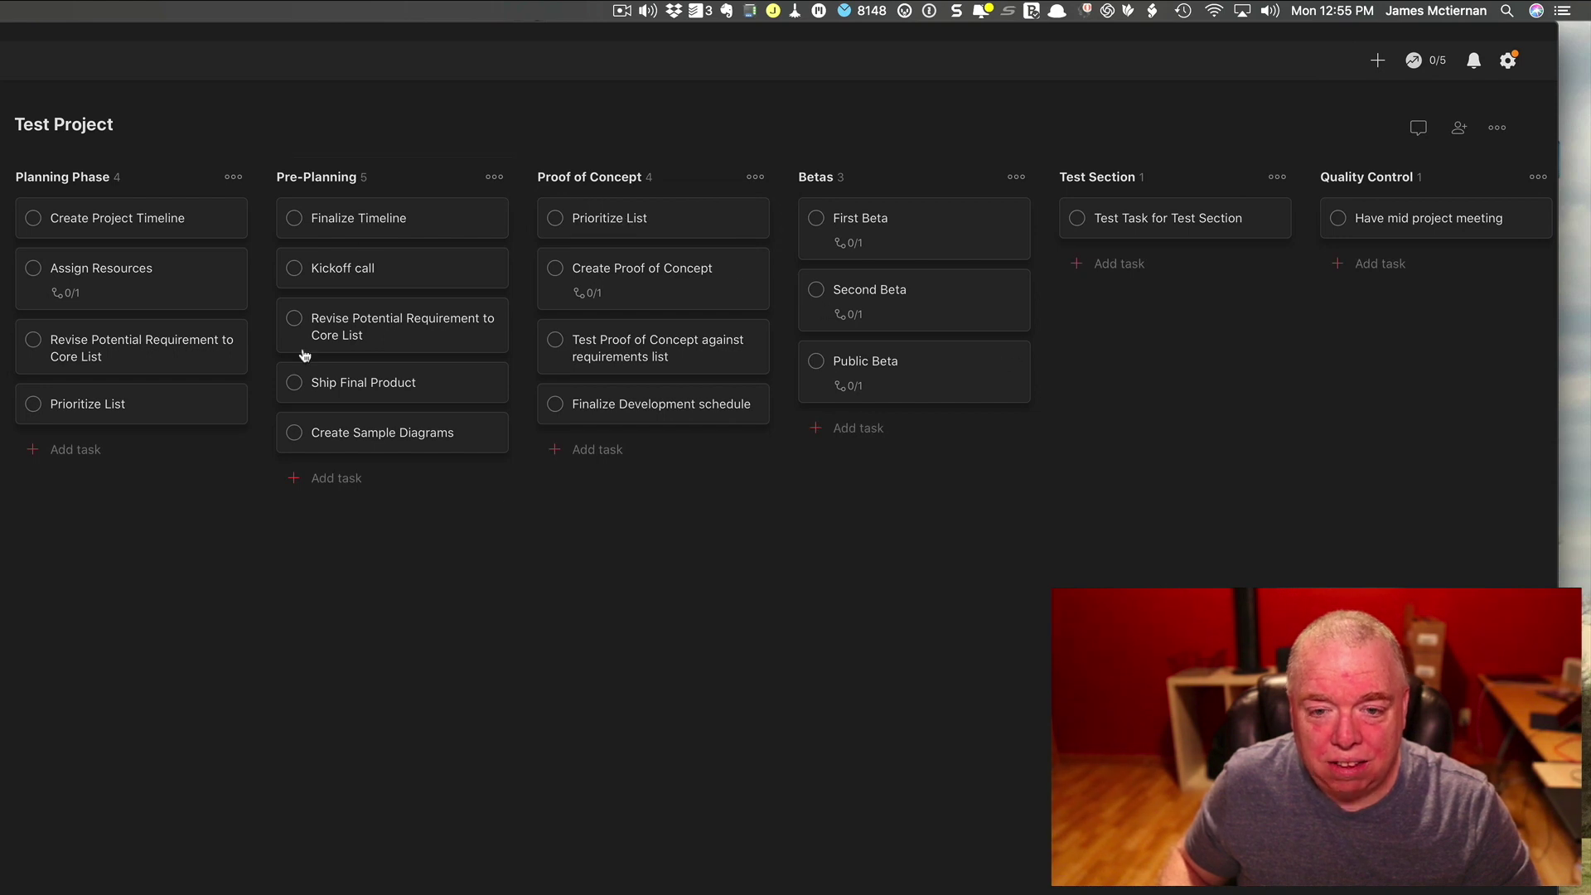
click(1498, 131)
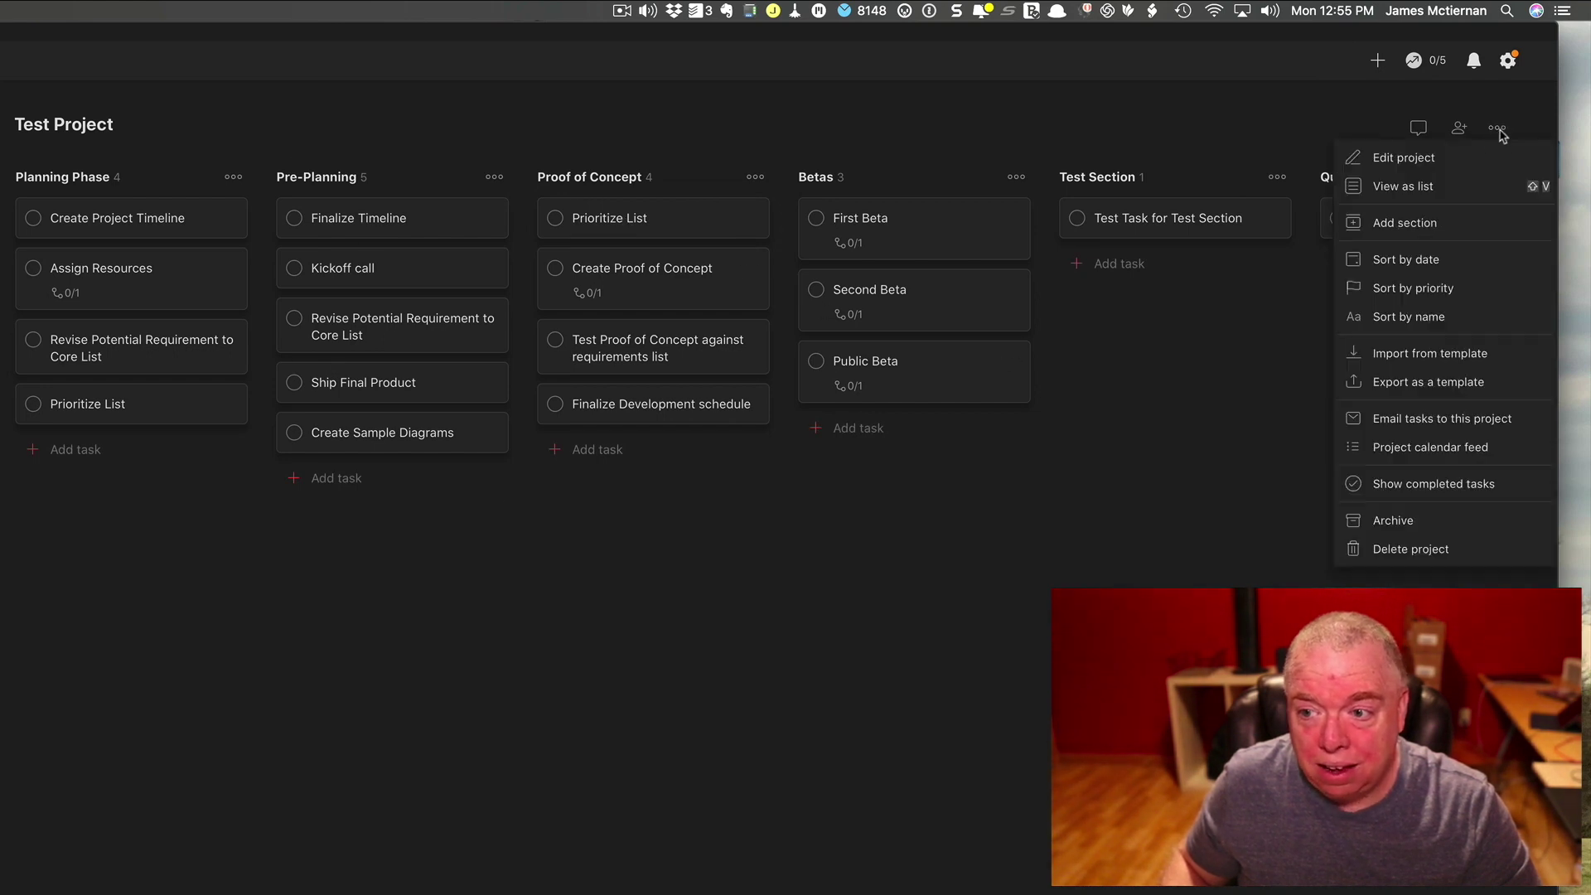
click(1462, 192)
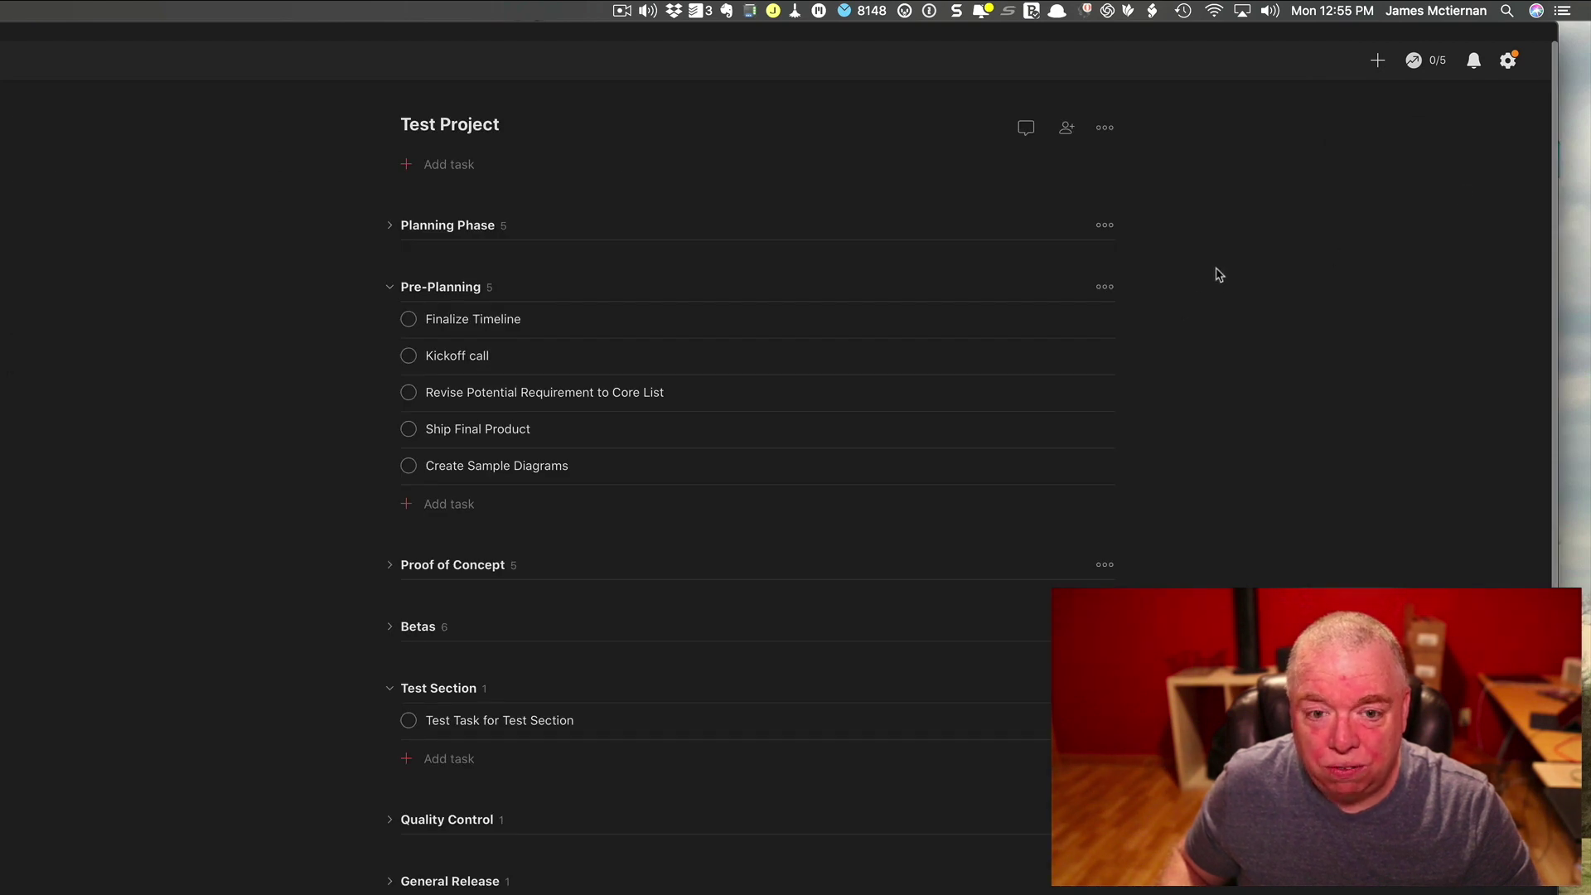
Expand the Proof of Concept section to check its tasks, and return to board view.
scroll(651, 390, down, 2)
scroll(650, 421, down, 1)
scroll(642, 464, up, 1)
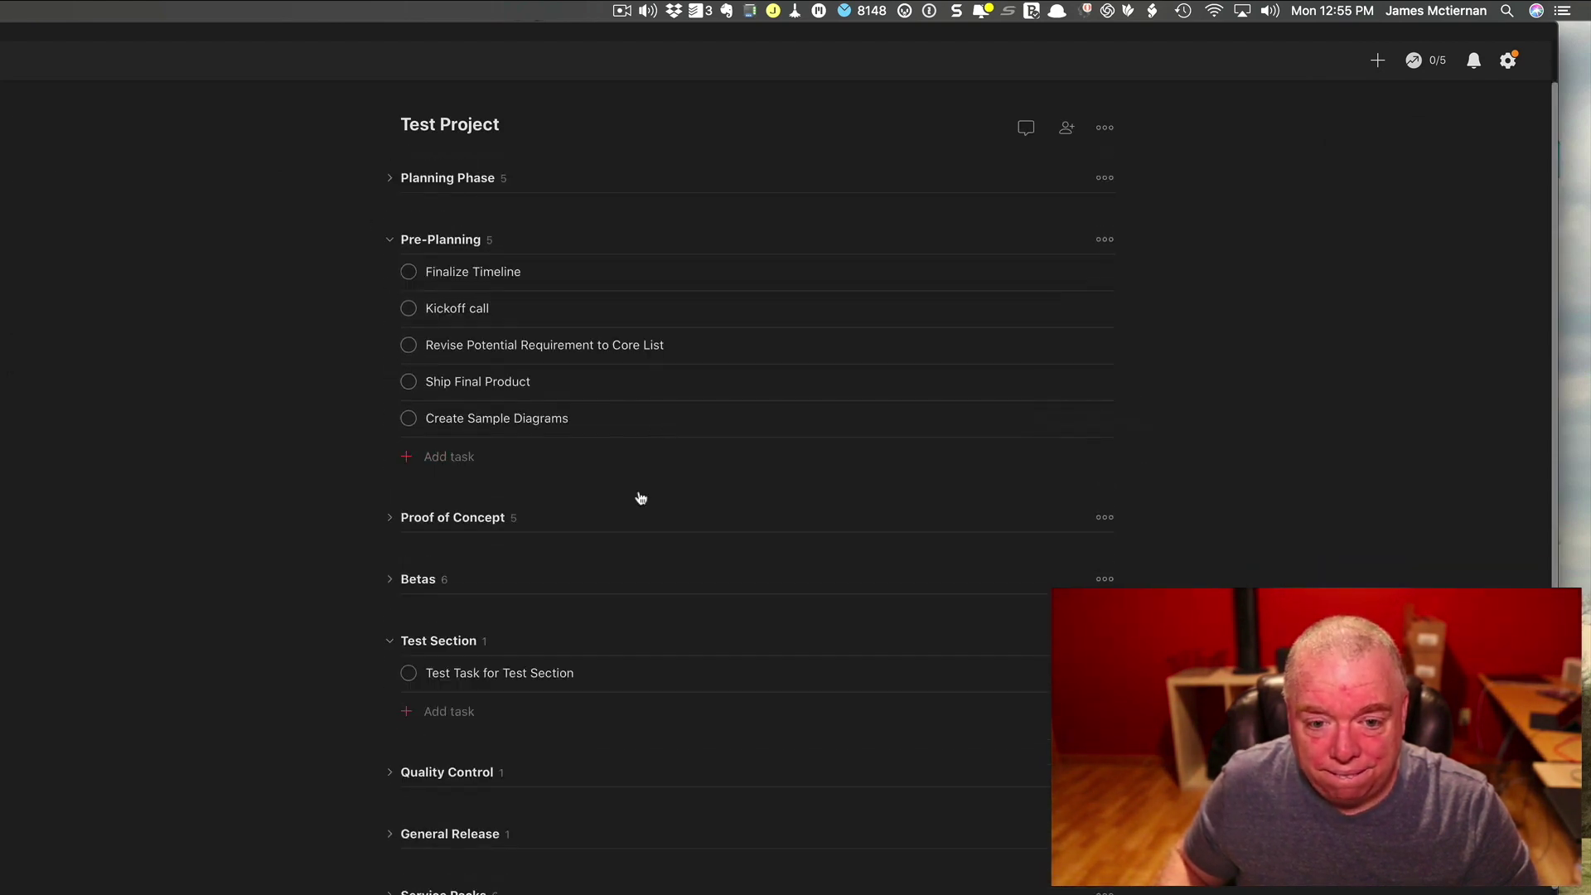
click(391, 519)
scroll(596, 547, down, 1)
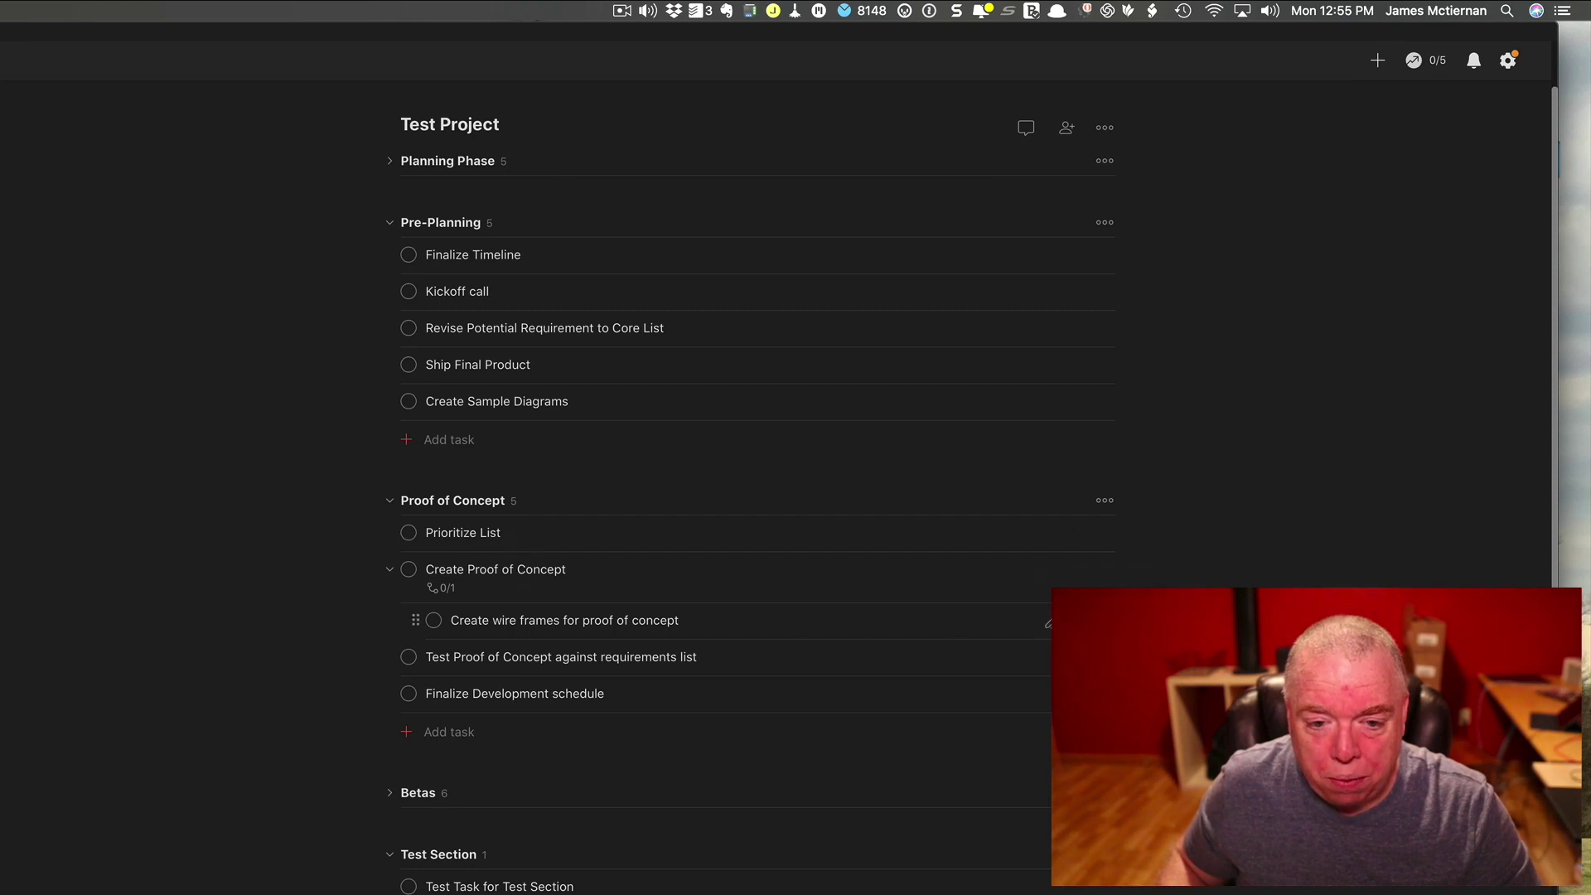
scroll(1210, 575, up, 2)
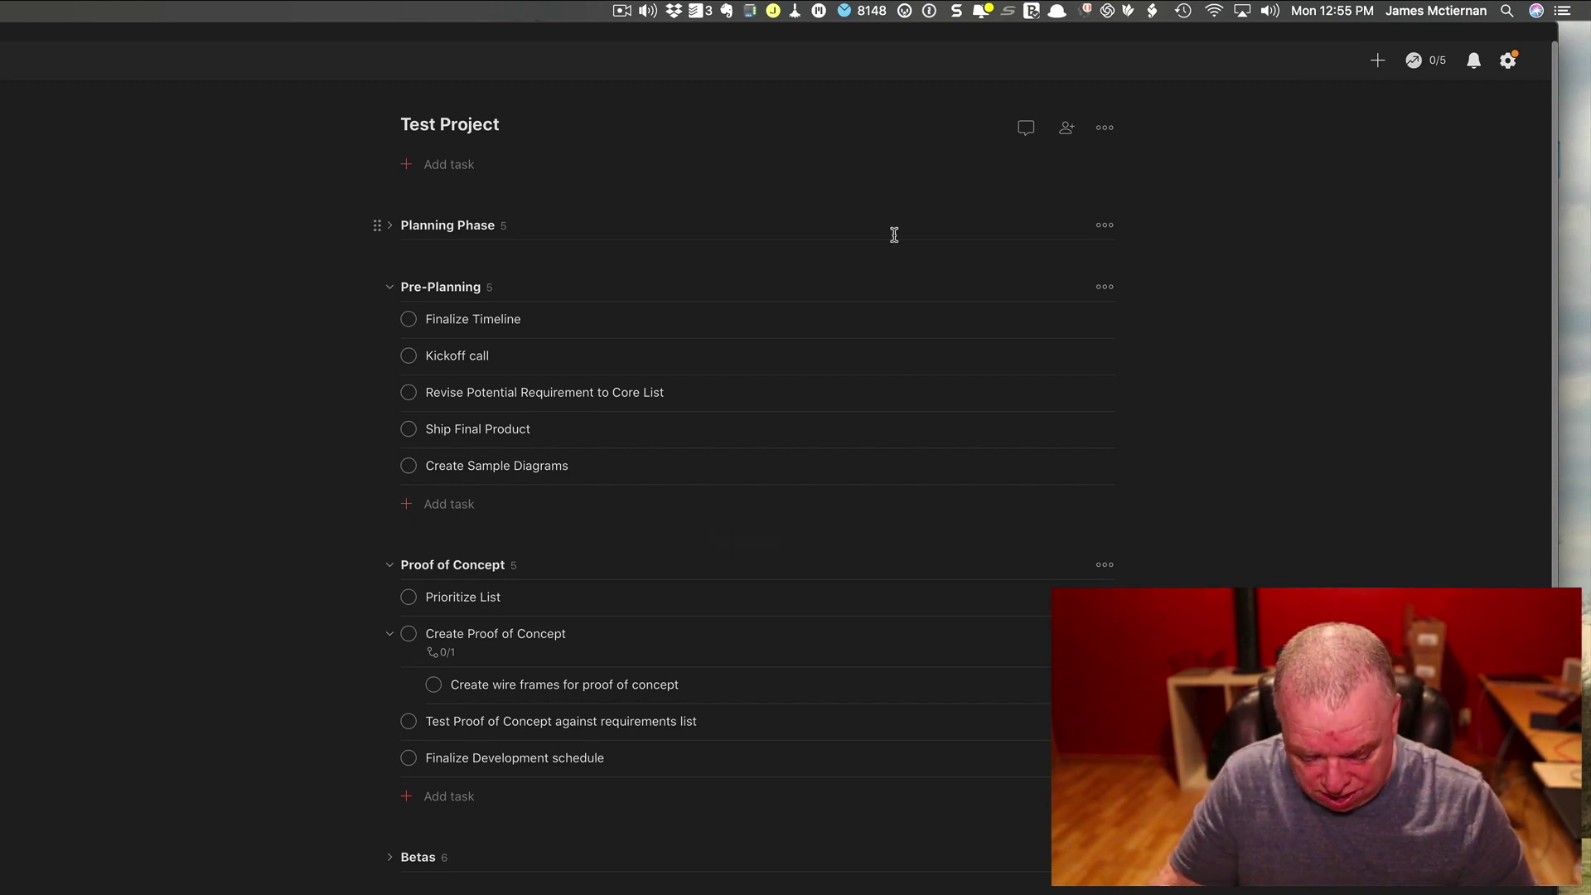
key(shift+v)
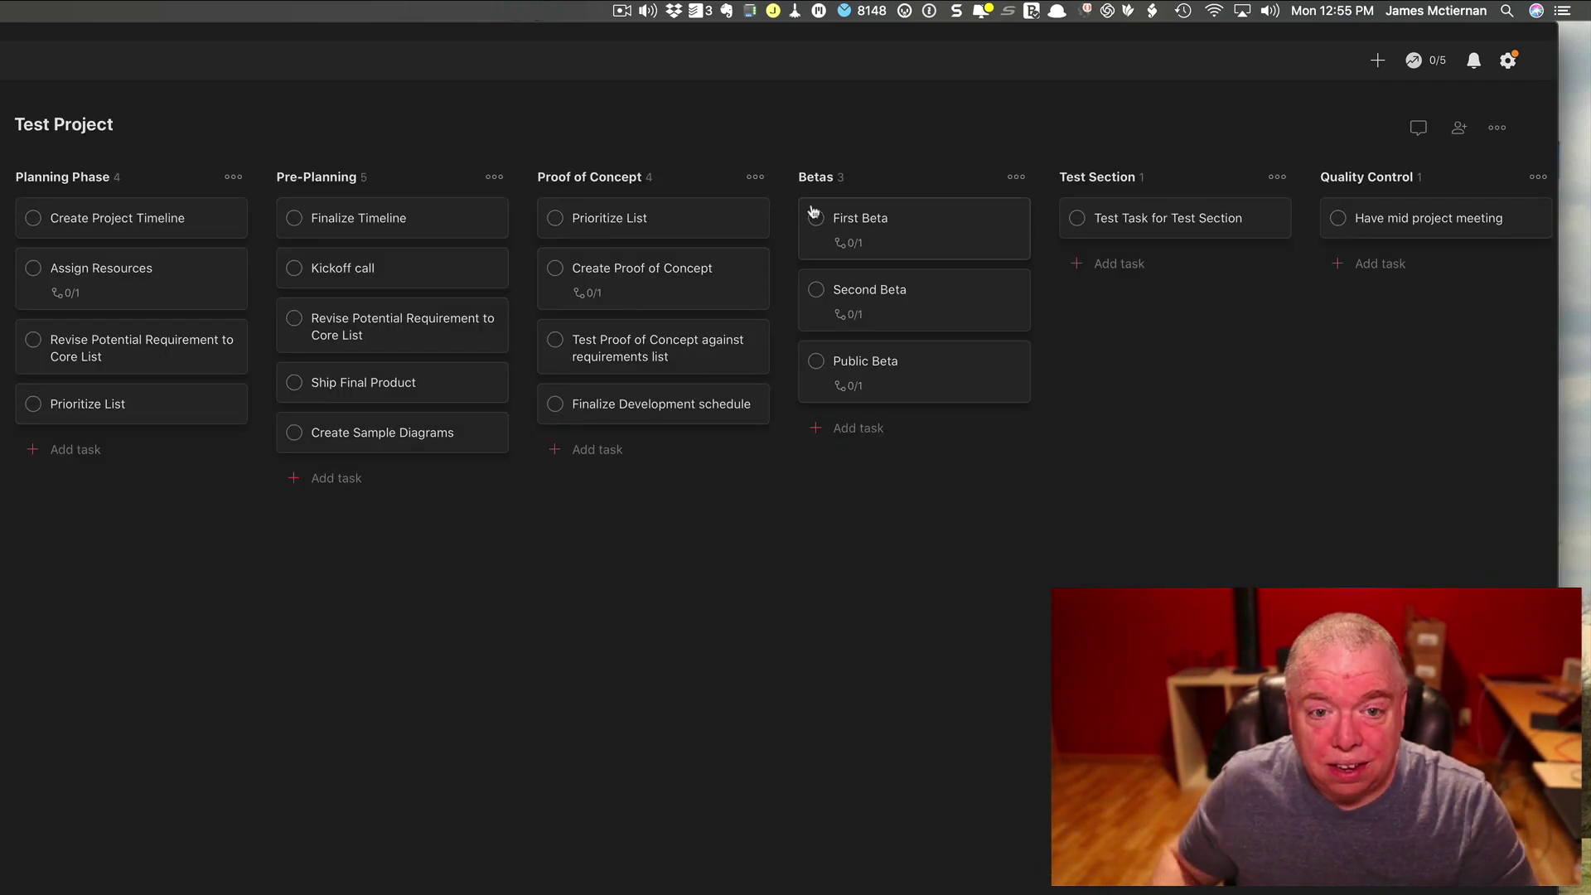